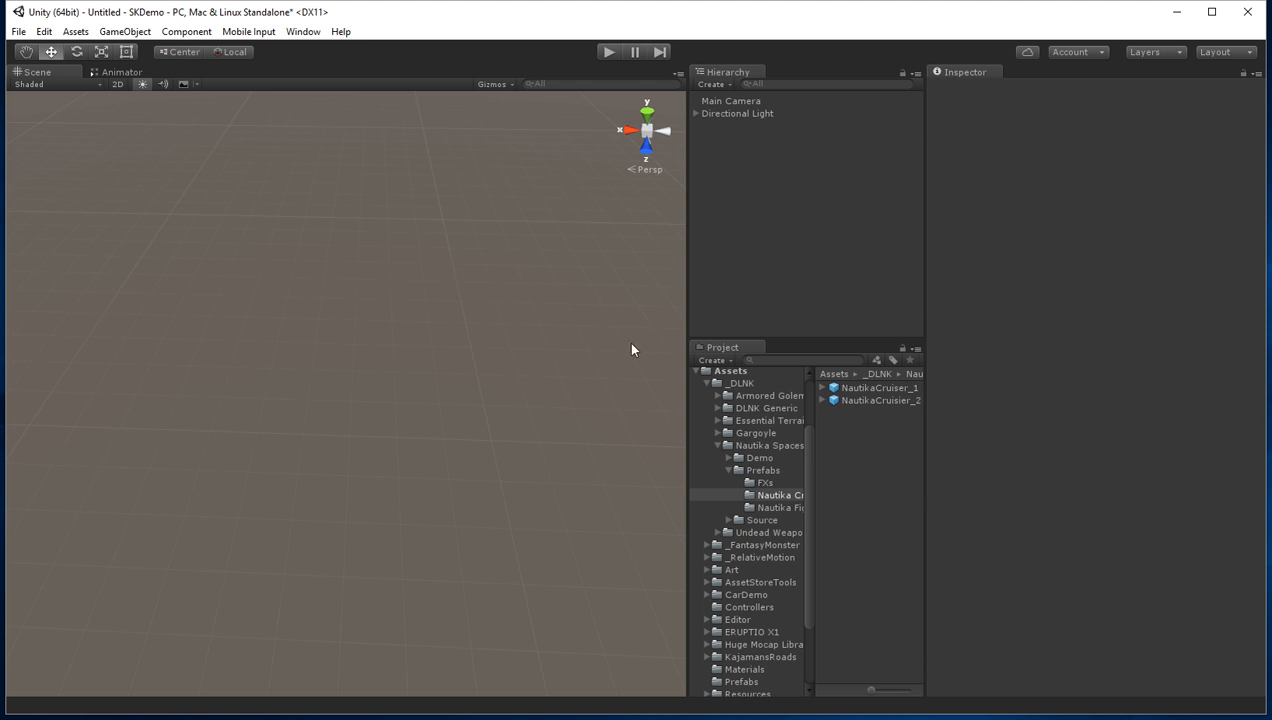
# Step: Place the NautikaCruiser_1 prefab in the scene and draw a wavy five-point spline across the ground behind the ship
pyautogui.moveTo(860, 388); pyautogui.dragTo(816, 281)
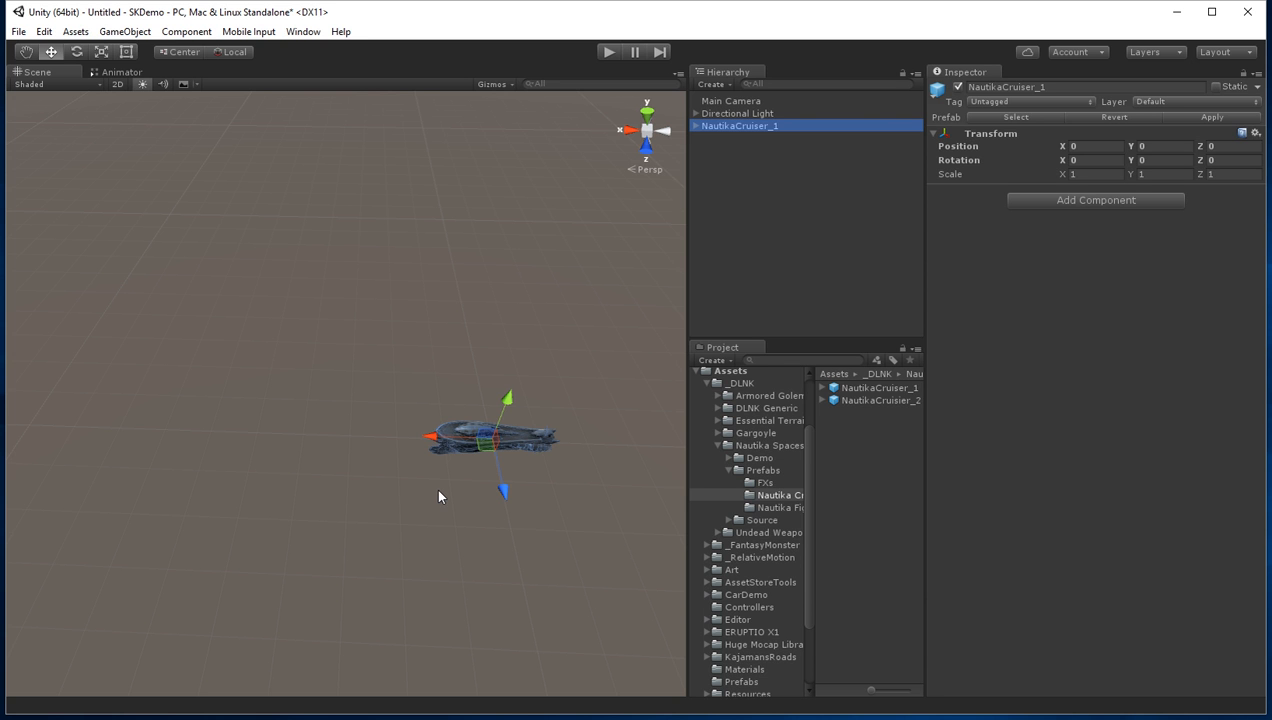
pyautogui.click(262, 305)
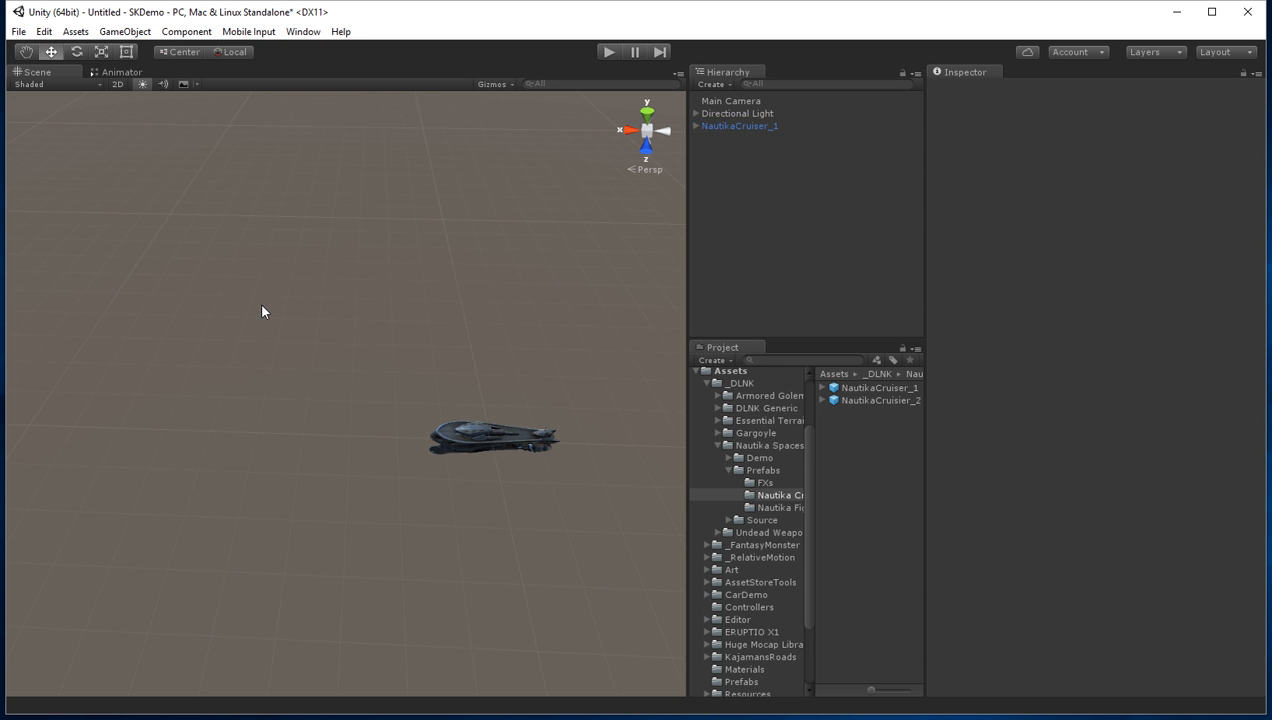
pyautogui.hotkey('alt', 's')
pyautogui.click(228, 273)
pyautogui.click(358, 316)
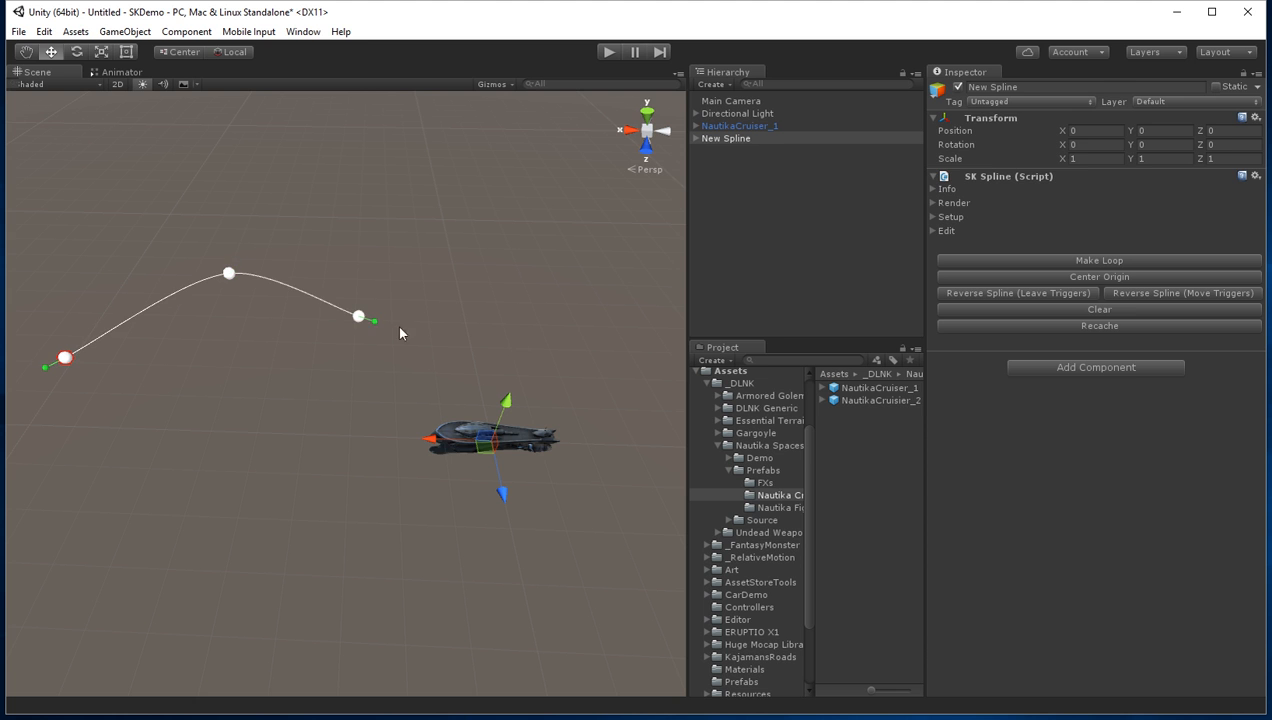
pyautogui.click(559, 326)
pyautogui.click(616, 276)
# Step: Add an SK Spline Animator component to NautikaCruiser_1 and assign New Spline as its Spline Game Object
pyautogui.click(760, 126)
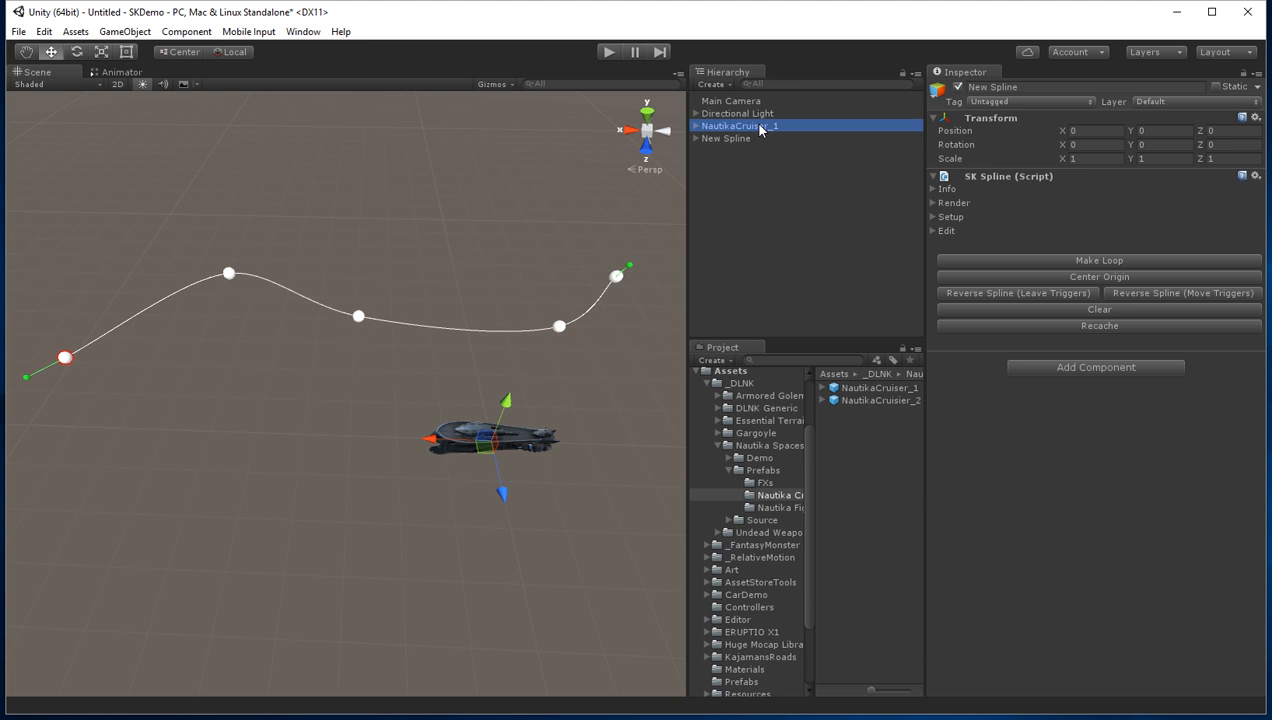
pyautogui.click(1048, 200)
pyautogui.write('spli')
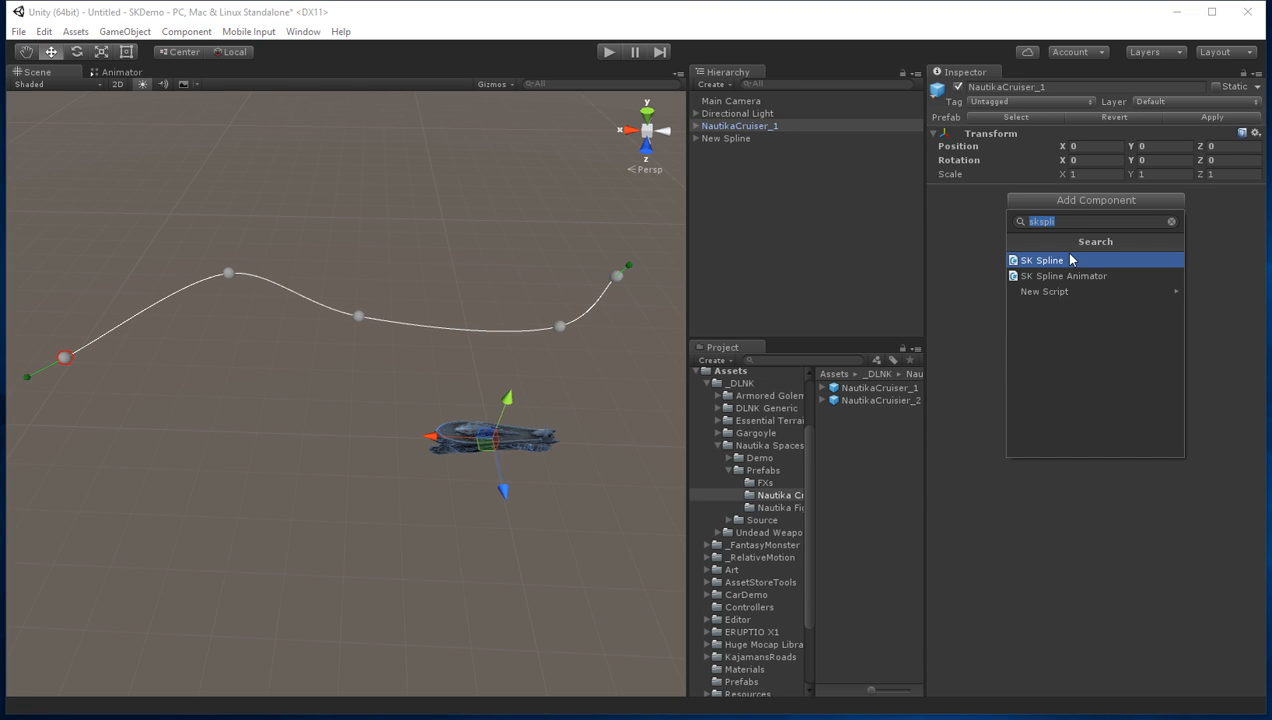
pyautogui.click(1066, 271)
pyautogui.click(933, 205)
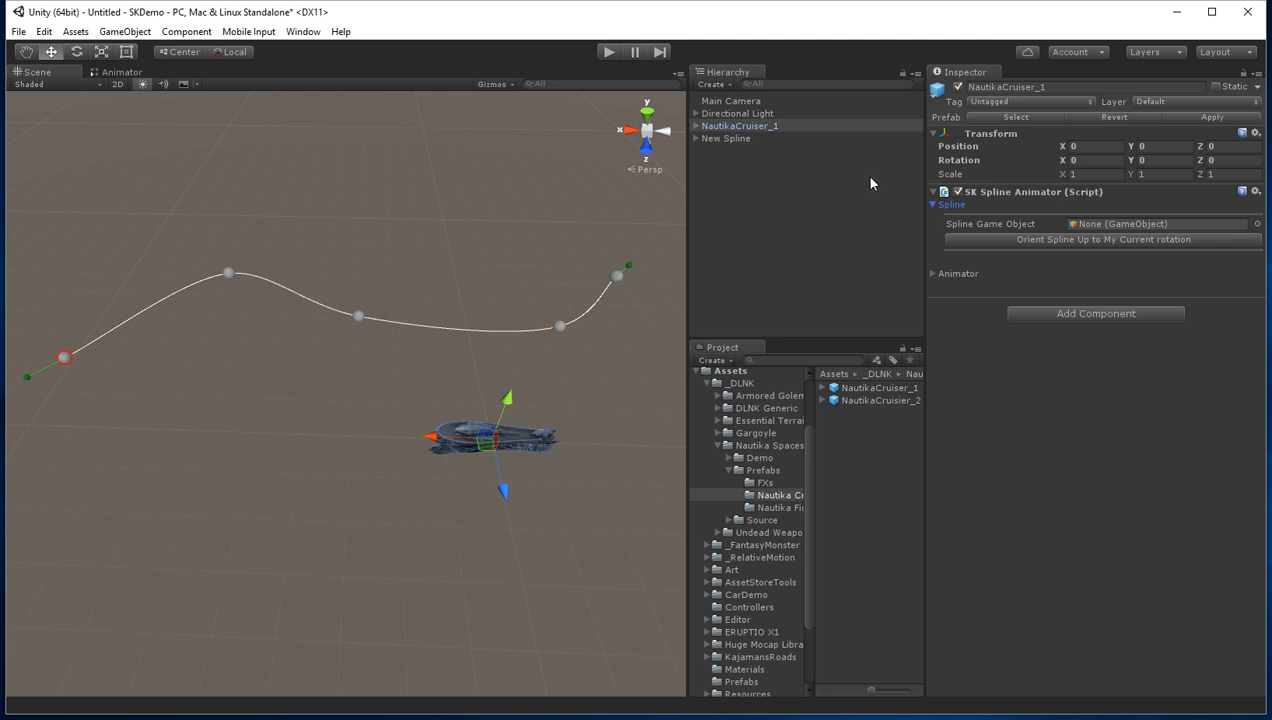
pyautogui.moveTo(712, 138); pyautogui.dragTo(1114, 233)
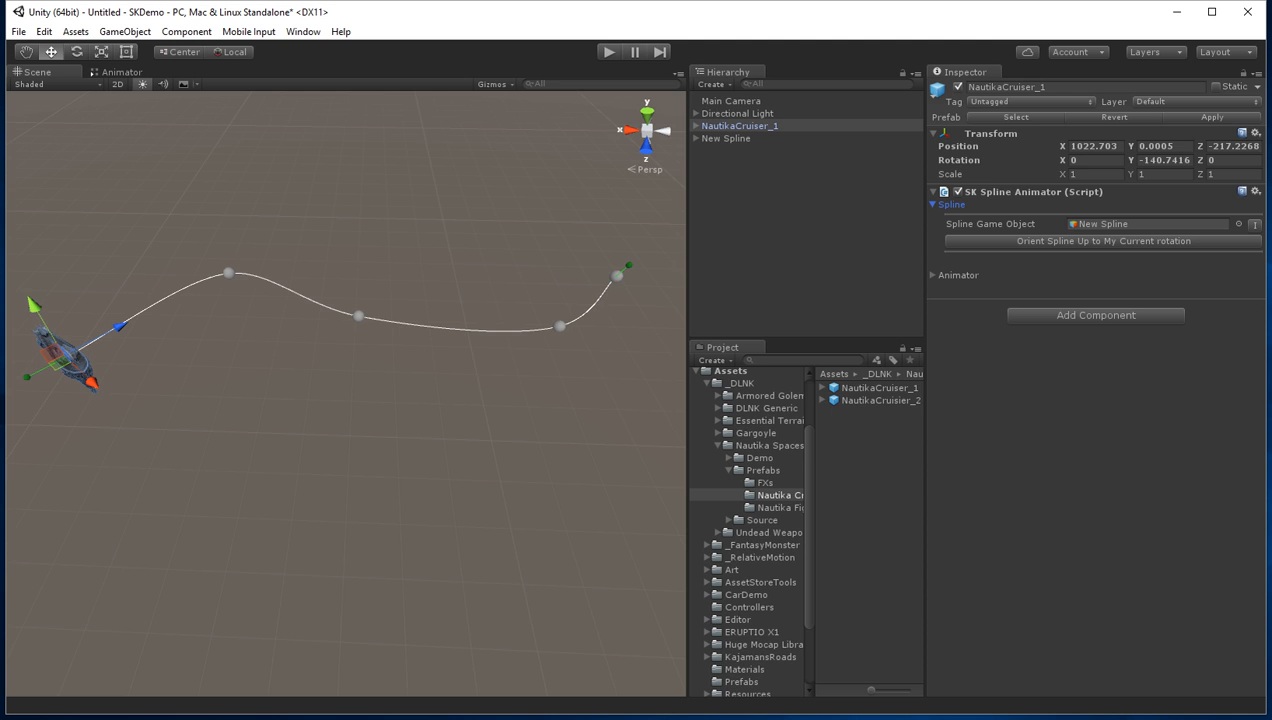
# Step: Remove the SK Spline Animator from NautikaCruiser_1 and reset its X, Y, Z position and Y rotation to 0
pyautogui.click(1255, 191)
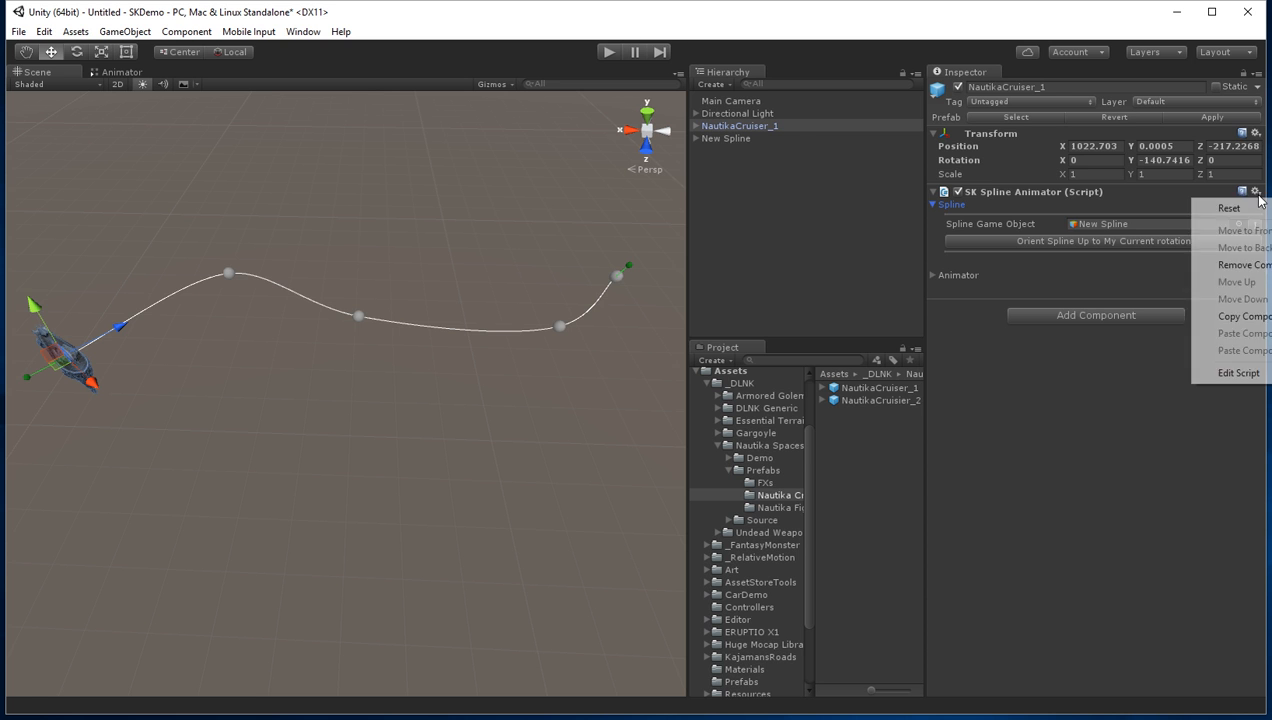
pyautogui.click(1240, 264)
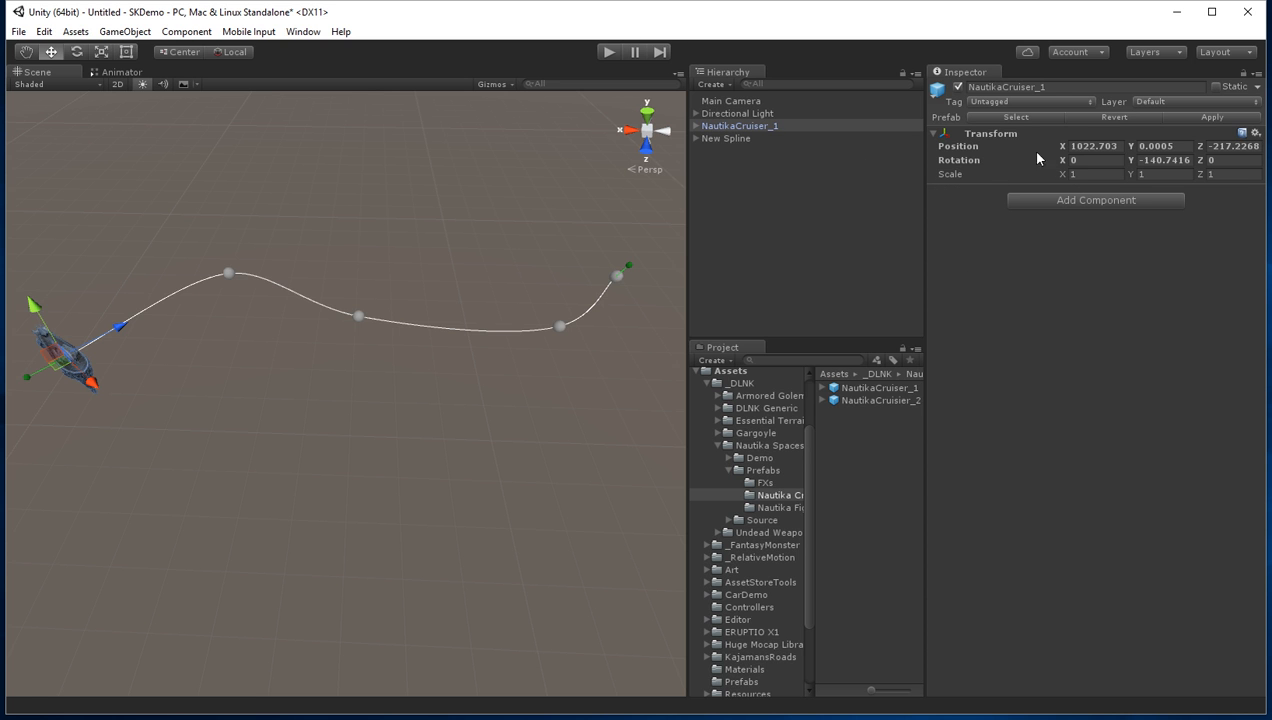
pyautogui.click(1100, 147)
pyautogui.write('0')
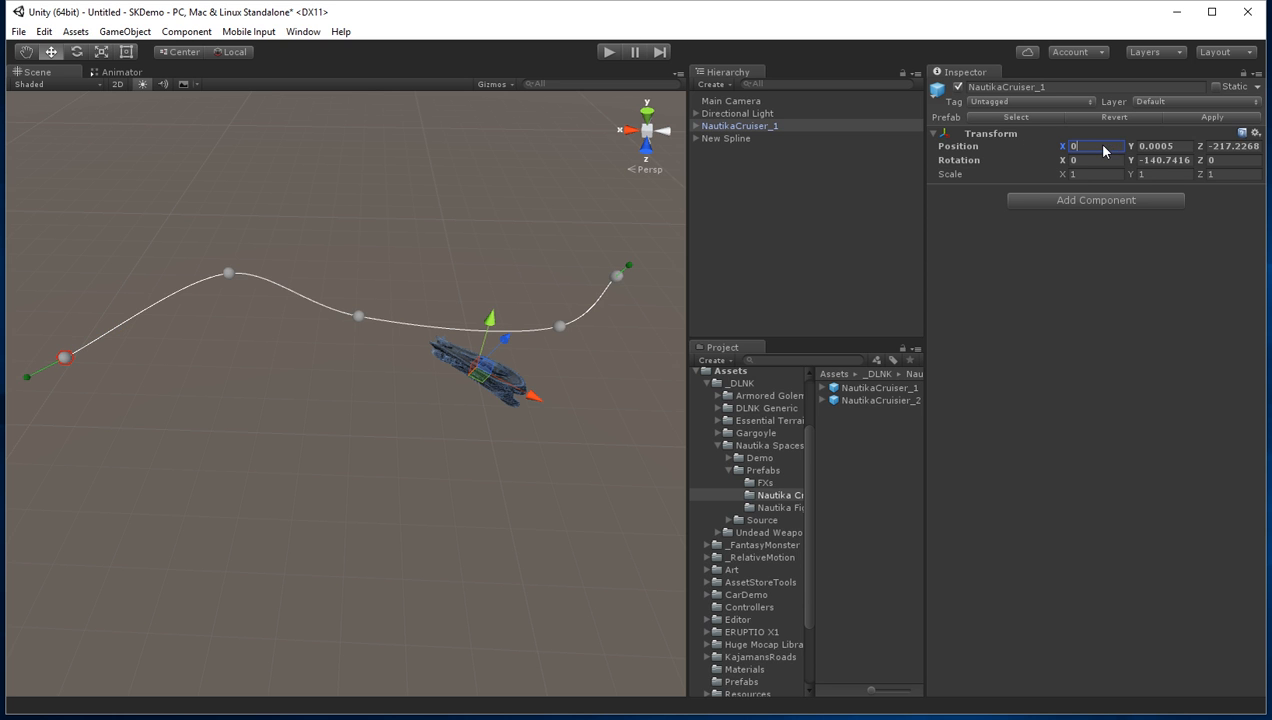
pyautogui.click(1167, 146)
pyautogui.write('0')
pyautogui.press('Tab')
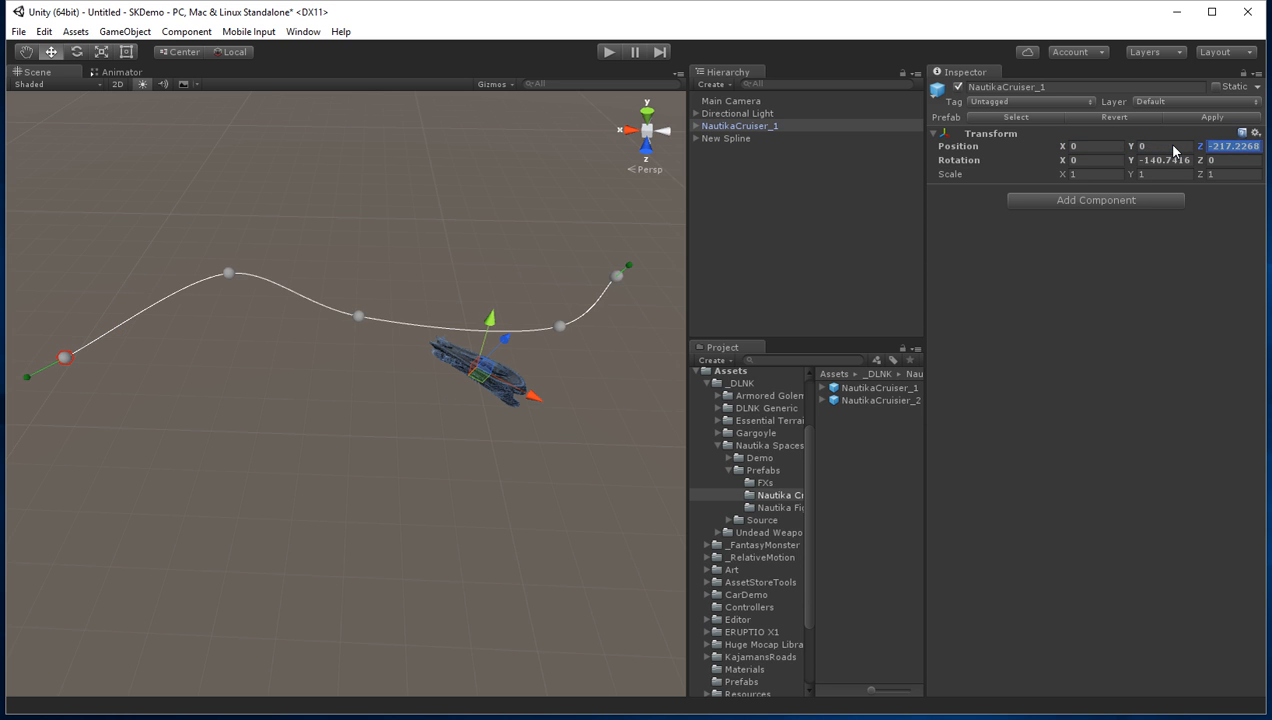
pyautogui.write('0')
pyautogui.click(1160, 162)
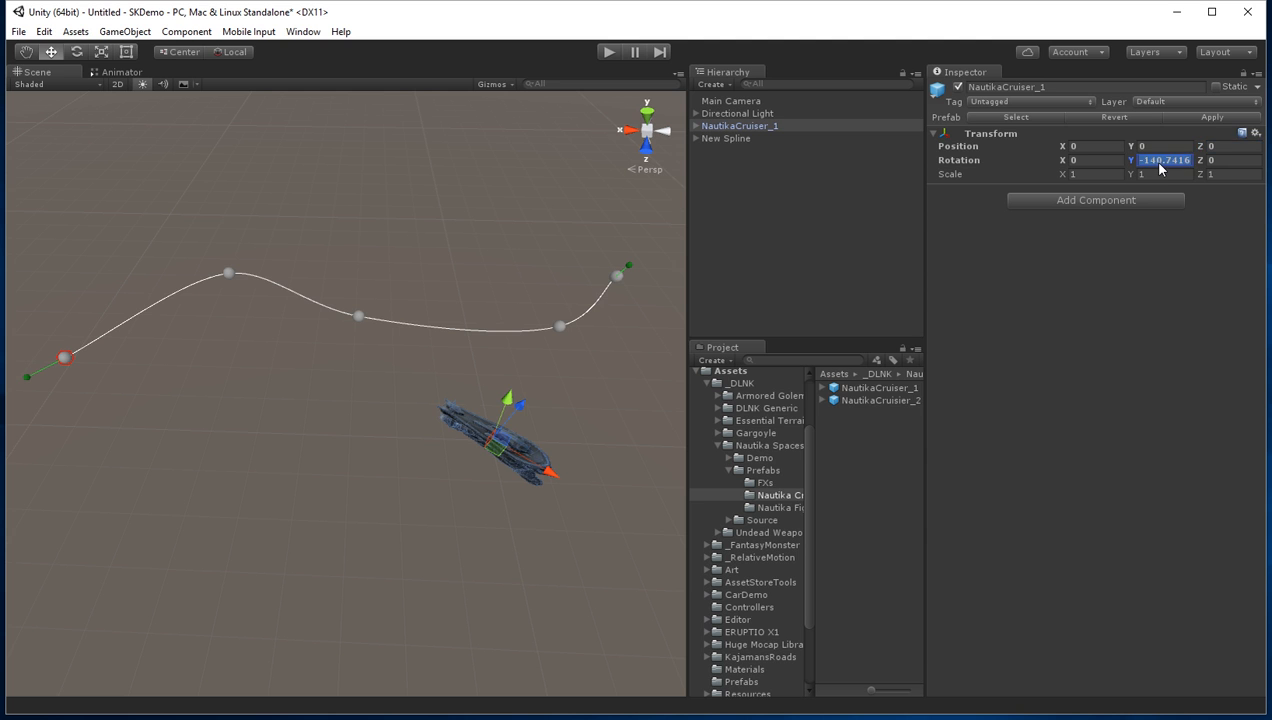
pyautogui.write('0')
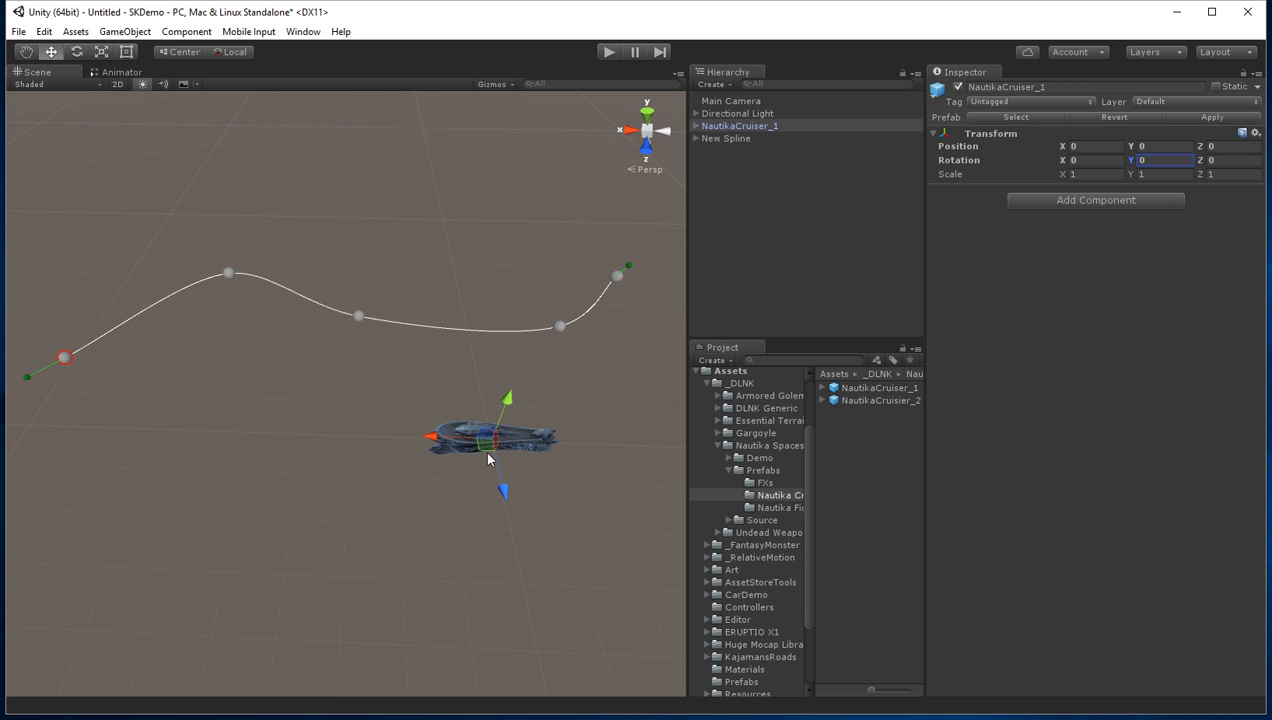
# Step: Create an empty GameObject and set its X, Y and Z position to 0
pyautogui.click(726, 84)
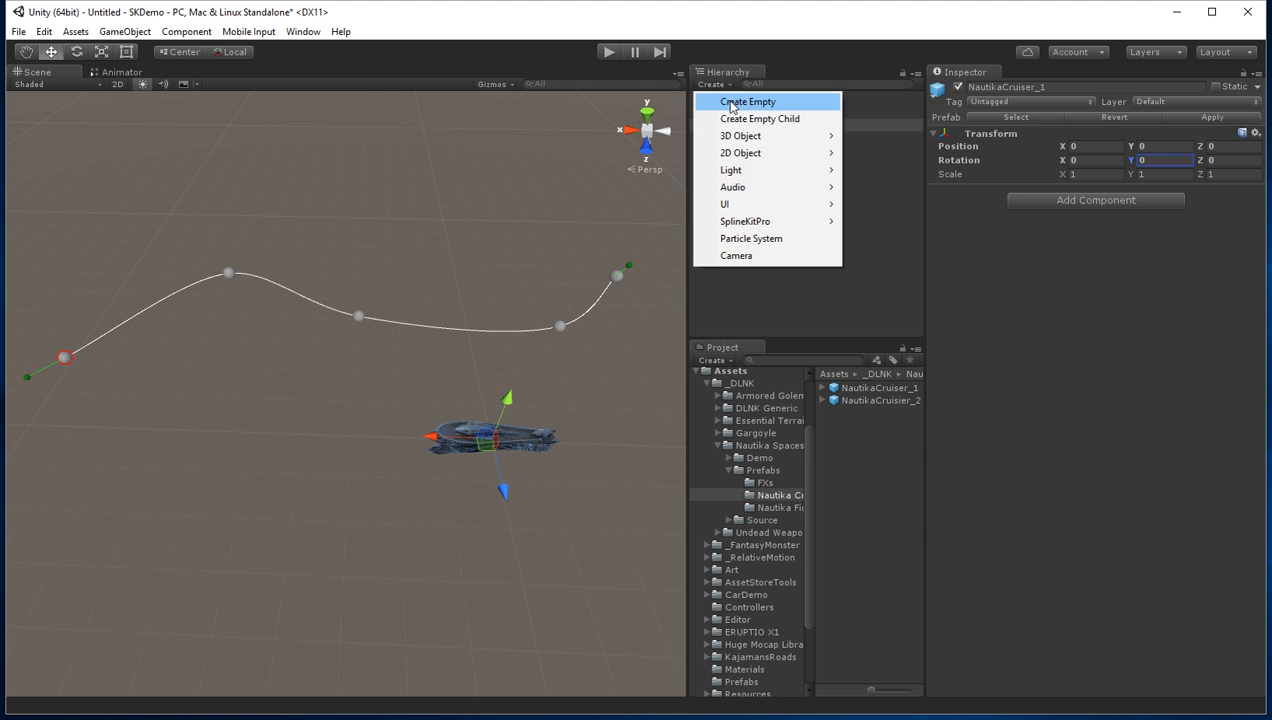
pyautogui.click(745, 102)
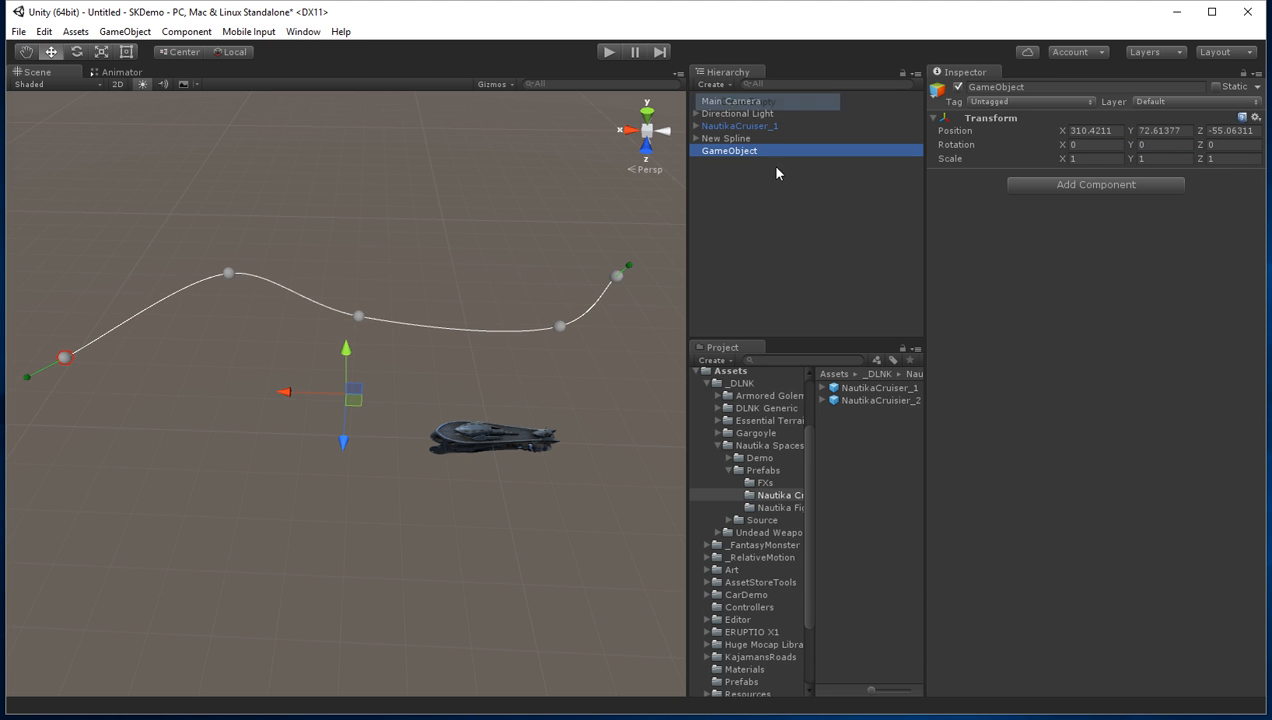
pyautogui.click(1090, 131)
pyautogui.write('0')
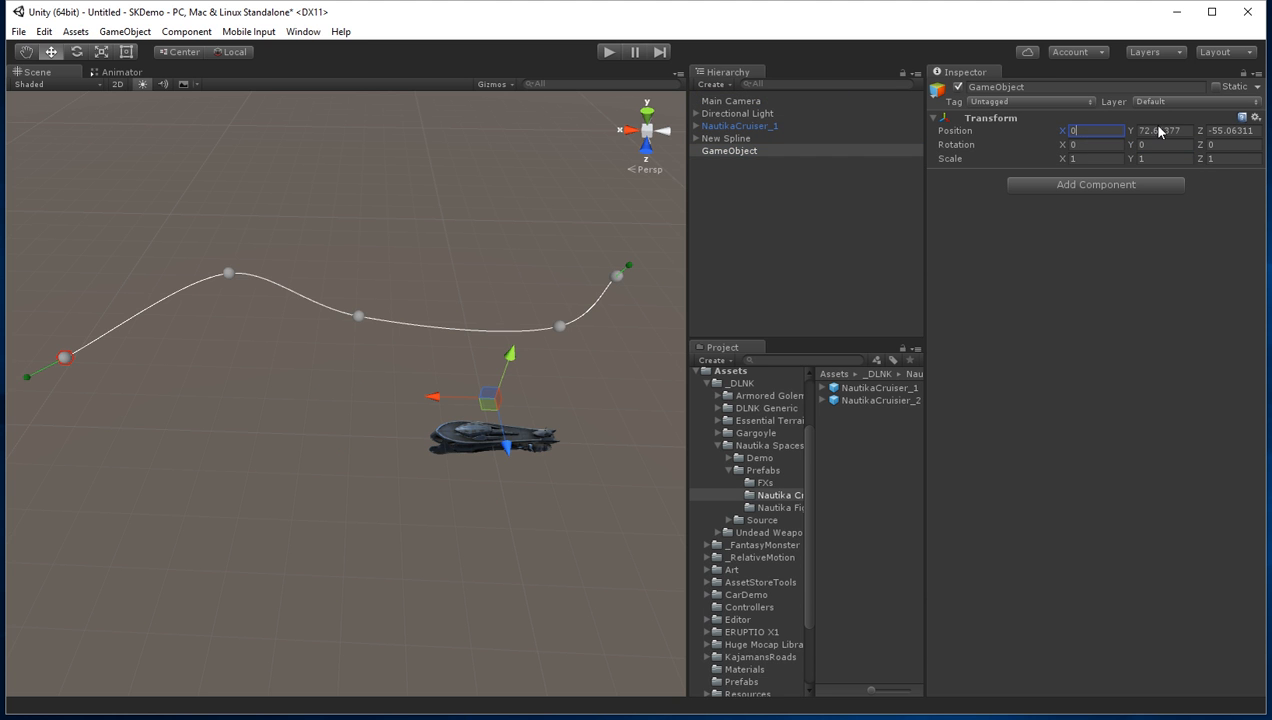
pyautogui.click(1157, 130)
pyautogui.write('0')
pyautogui.click(1229, 133)
pyautogui.write('0')
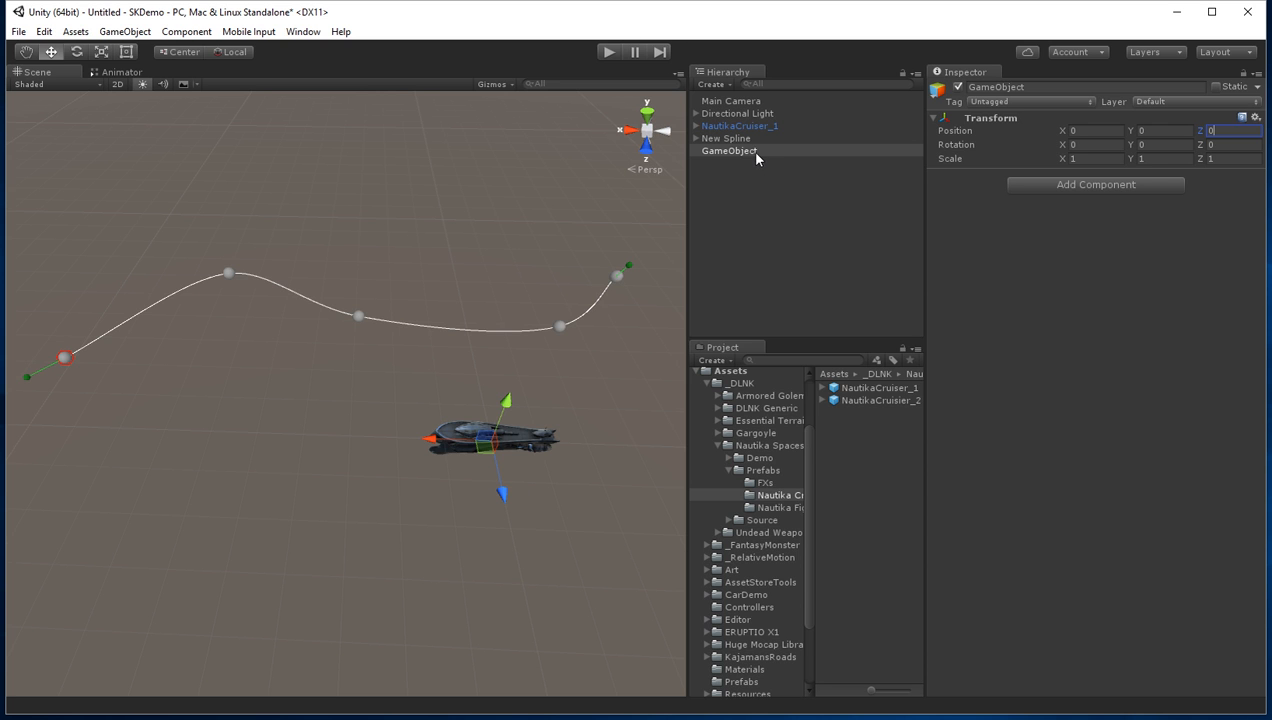
# Step: Set the empty GameObject's Y rotation to 90 and make NautikaCruiser_1 its child
pyautogui.click(1152, 145)
pyautogui.write('90')
pyautogui.moveTo(737, 130); pyautogui.dragTo(735, 152)
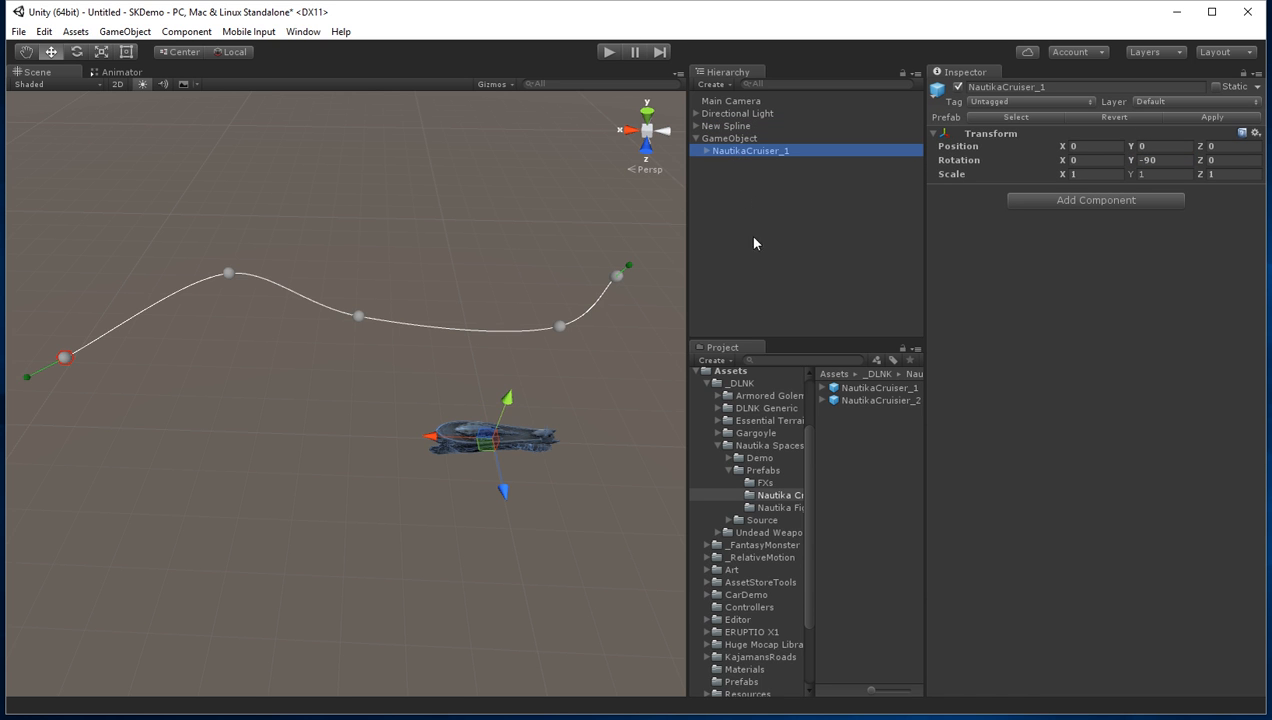
pyautogui.click(740, 138)
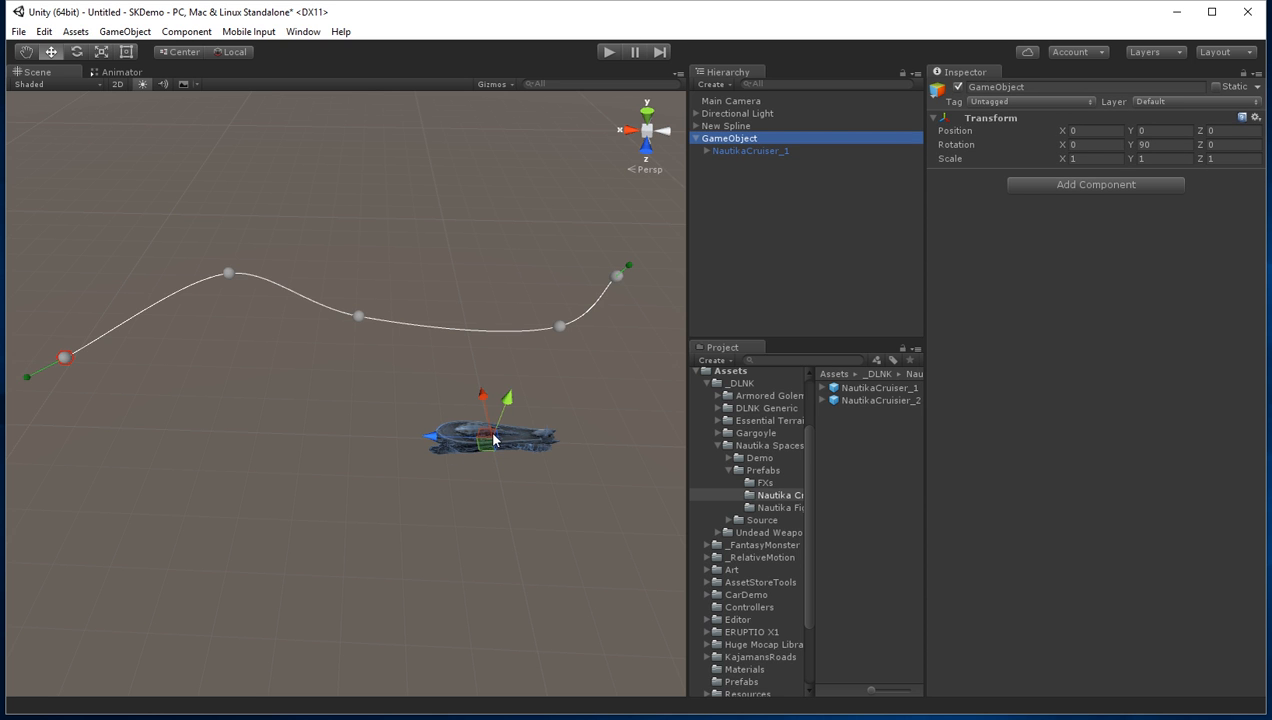
pyautogui.click(763, 206)
# Step: Delete the GameObject with its nested cruiser and place a fresh NautikaCruiser_1 prefab in the scene
pyautogui.click(736, 139)
pyautogui.press('Delete')
pyautogui.moveTo(876, 388); pyautogui.dragTo(817, 255)
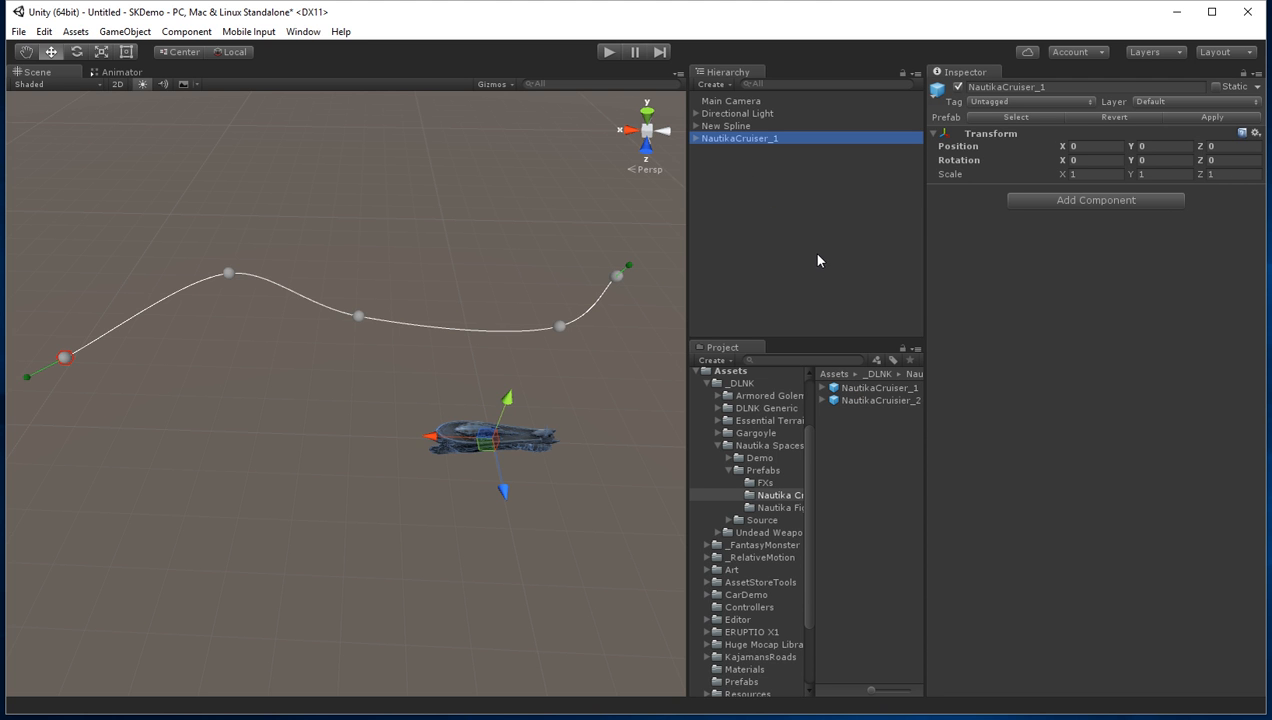
# Step: Create a new empty GameObject at the cruiser's location with X, Y and Z position set to 0
pyautogui.click(716, 84)
pyautogui.click(740, 102)
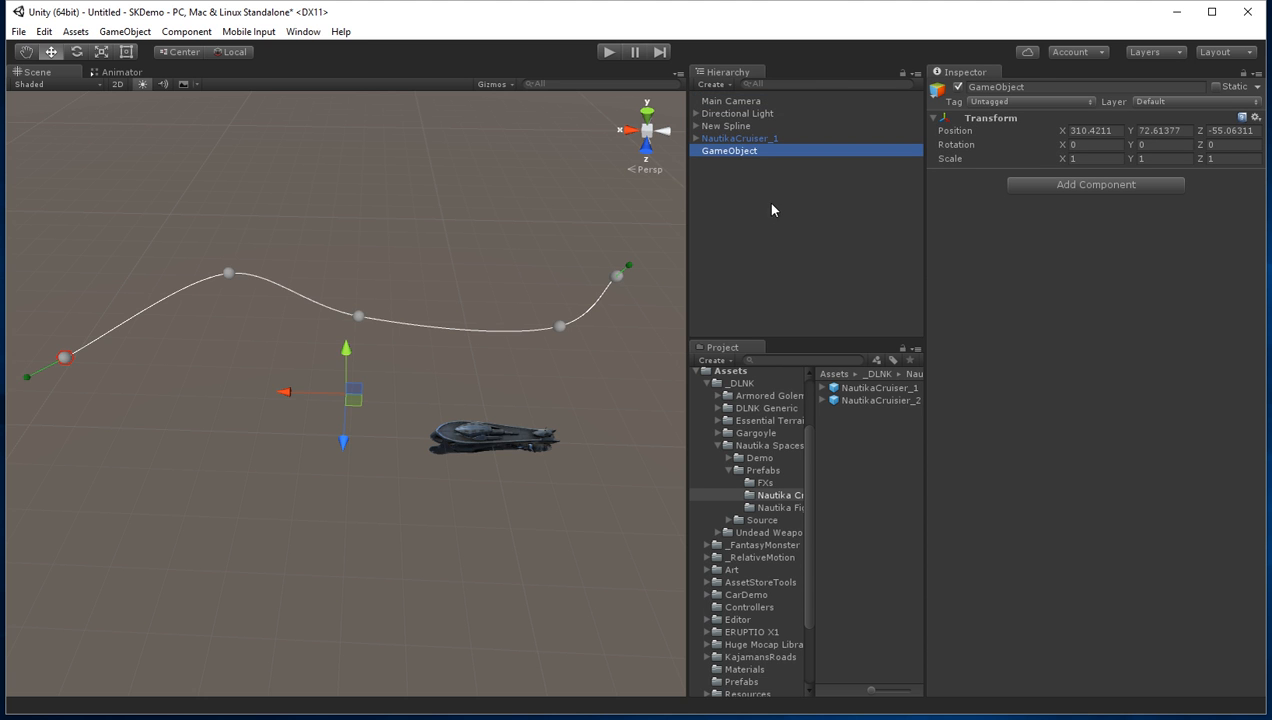
pyautogui.click(1093, 130)
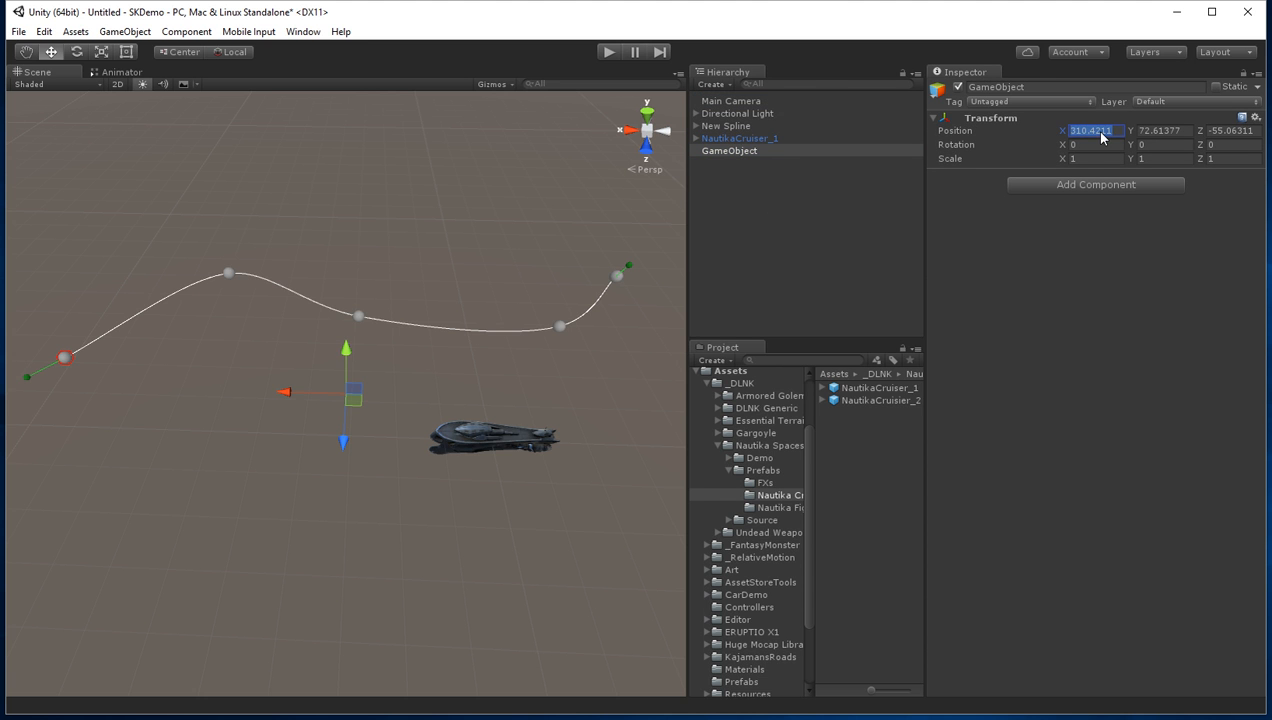
pyautogui.write('0')
pyautogui.click(1186, 132)
pyautogui.click(1227, 131)
pyautogui.write('0')
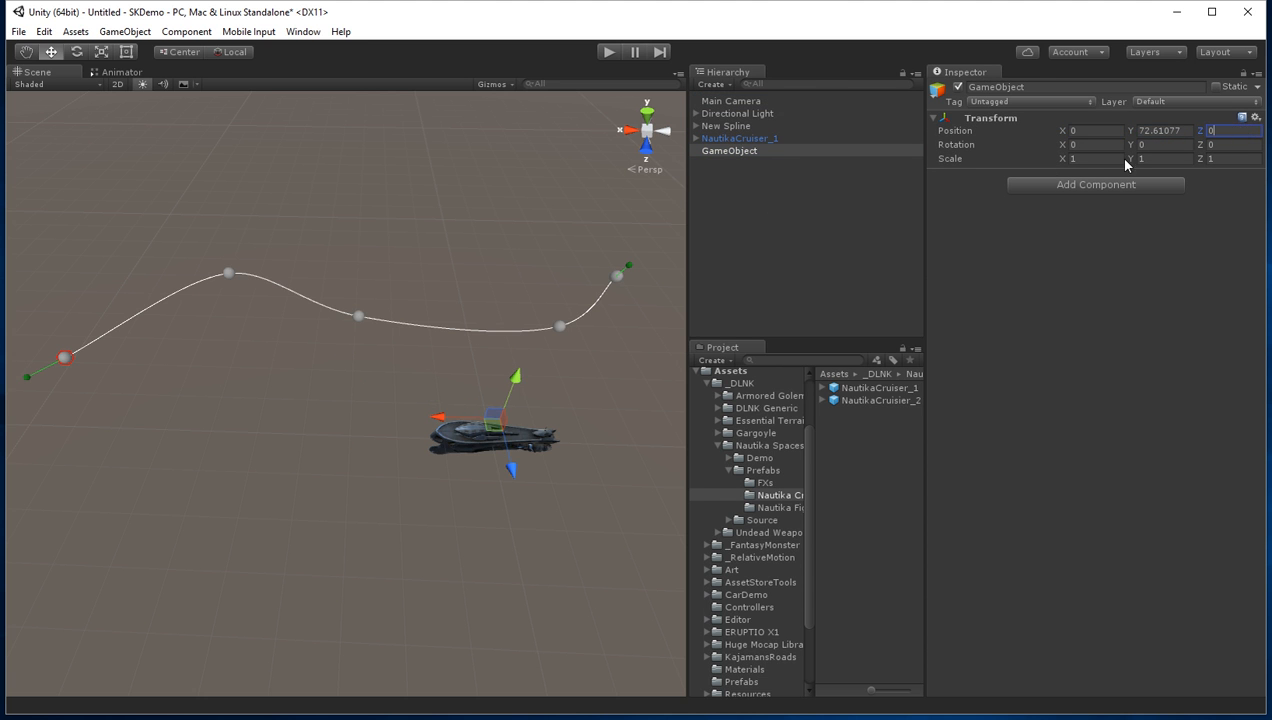
pyautogui.click(1146, 131)
pyautogui.write('0')
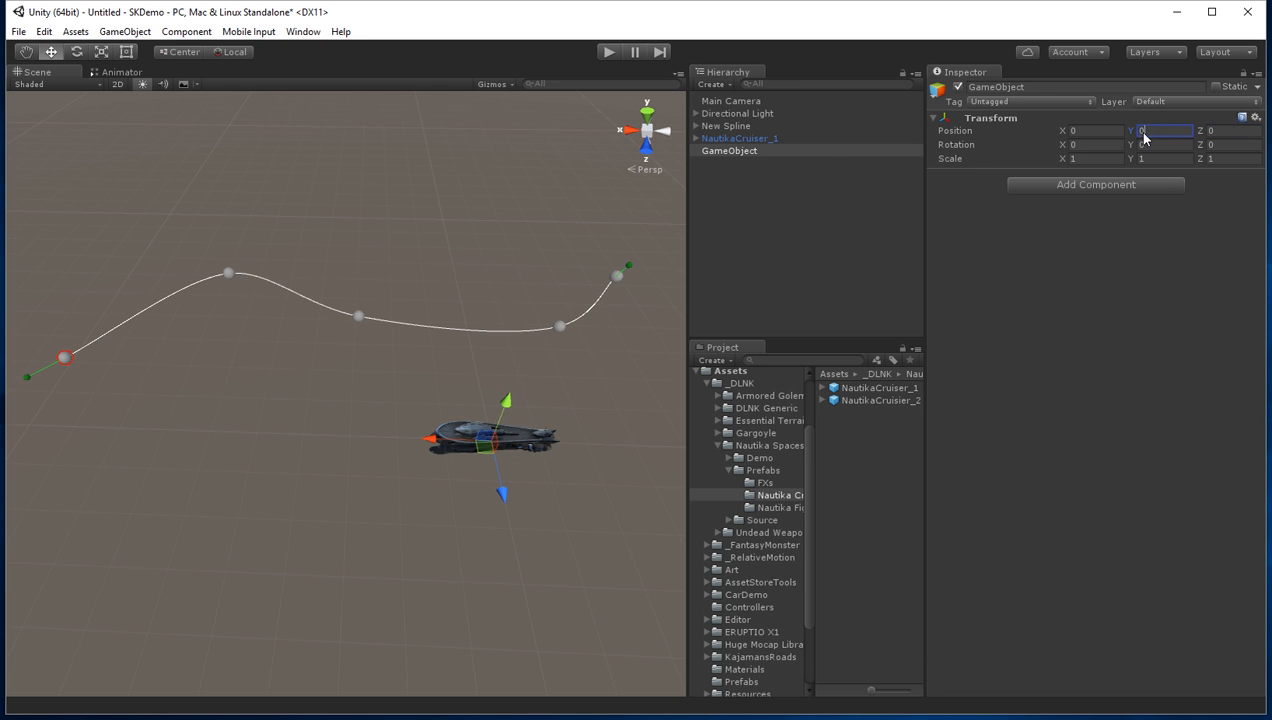
# Step: Compare the cruiser's and the empty GameObject's transforms, and nest NautikaCruiser_1 under the unrotated GameObject
pyautogui.click(763, 139)
pyautogui.click(744, 151)
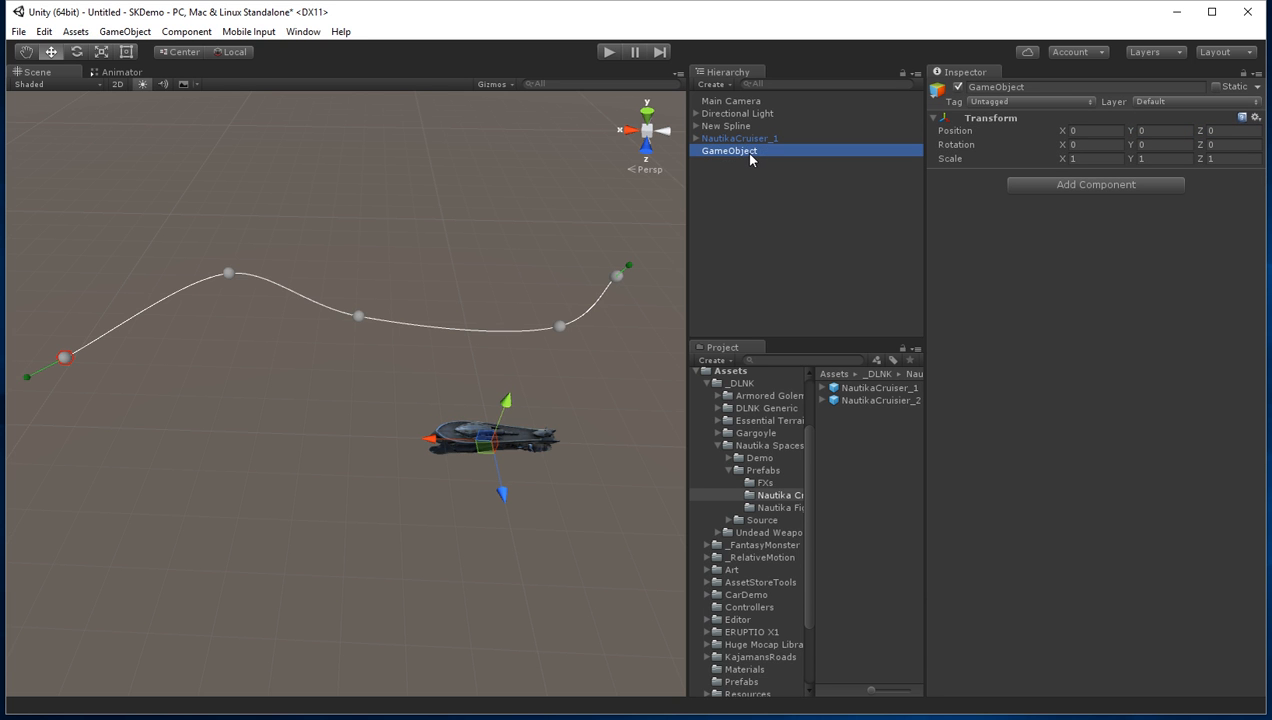
pyautogui.click(757, 140)
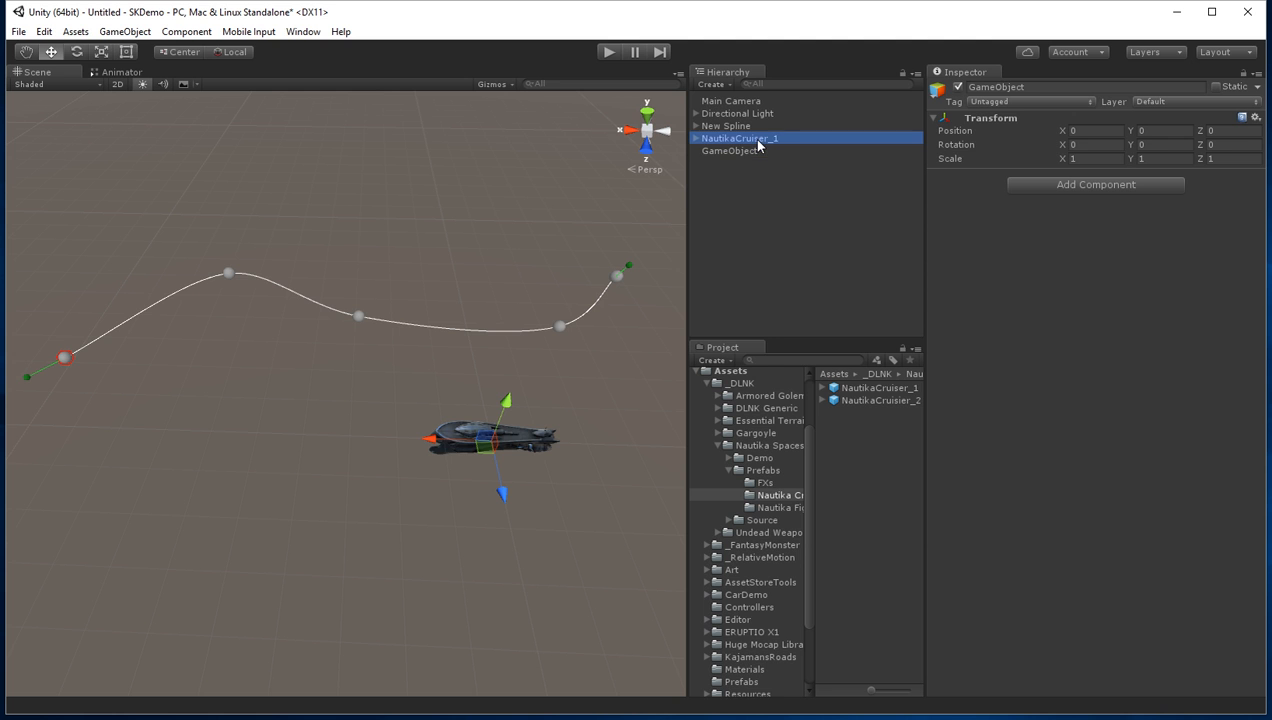
pyautogui.moveTo(757, 140); pyautogui.dragTo(753, 152)
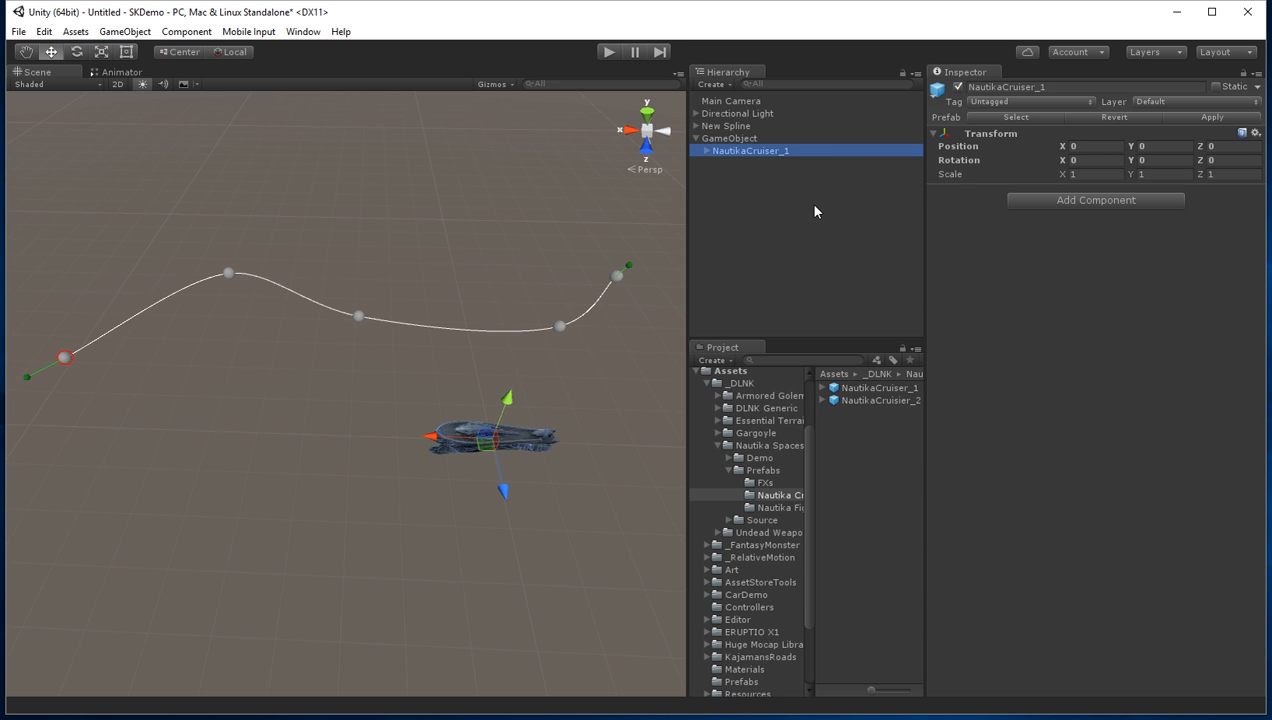
# Step: Set the parent GameObject's Y rotation to 90 and compare its transform with the nested cruiser's
pyautogui.click(731, 138)
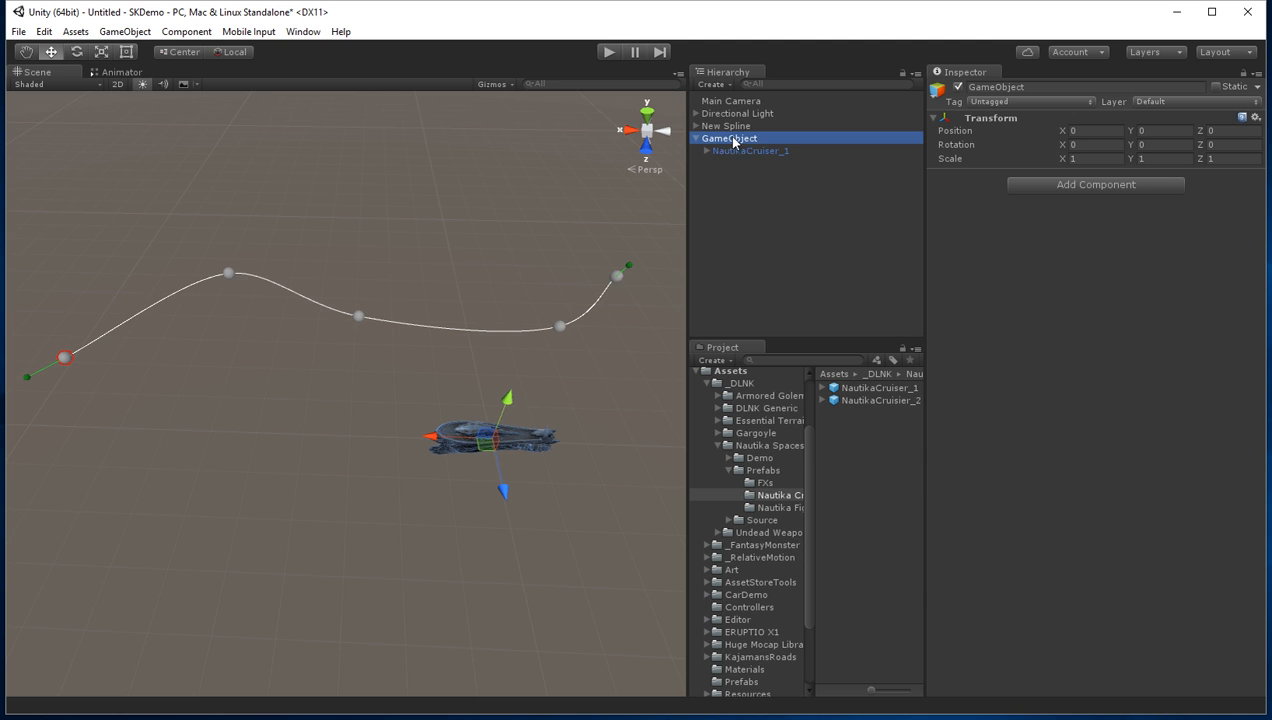
pyautogui.click(1150, 145)
pyautogui.write('90')
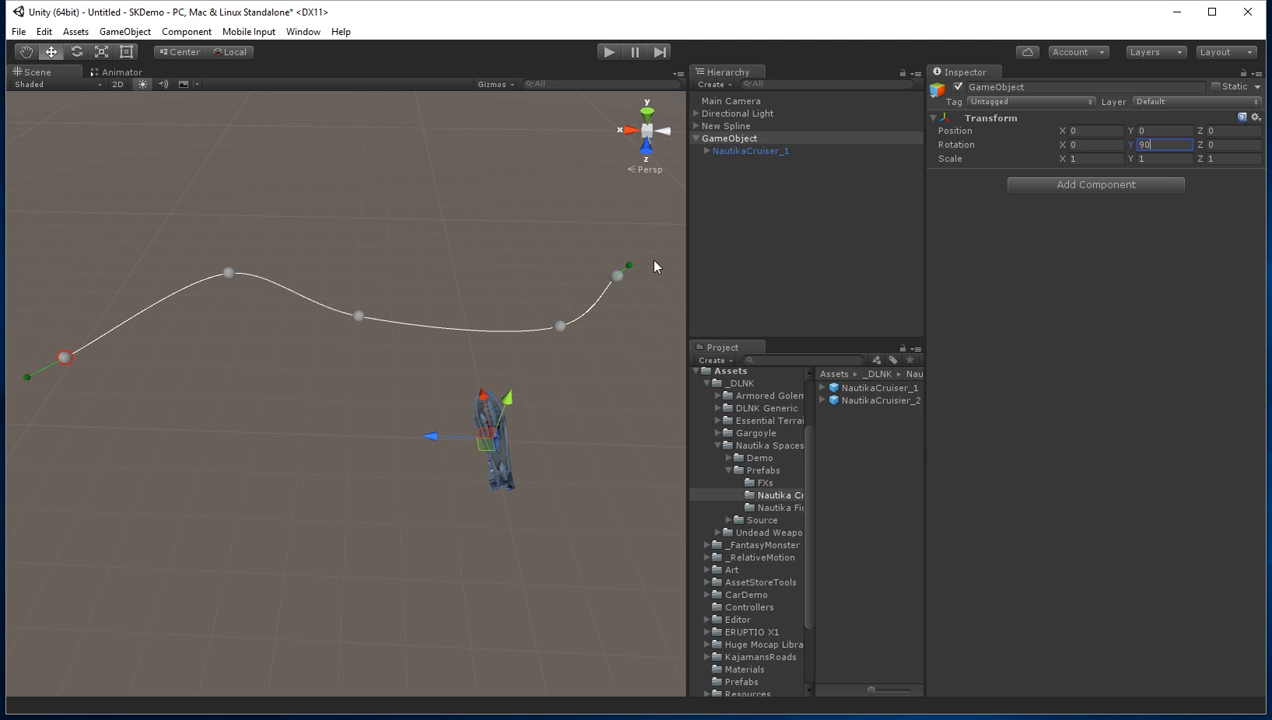
pyautogui.click(748, 152)
pyautogui.click(745, 140)
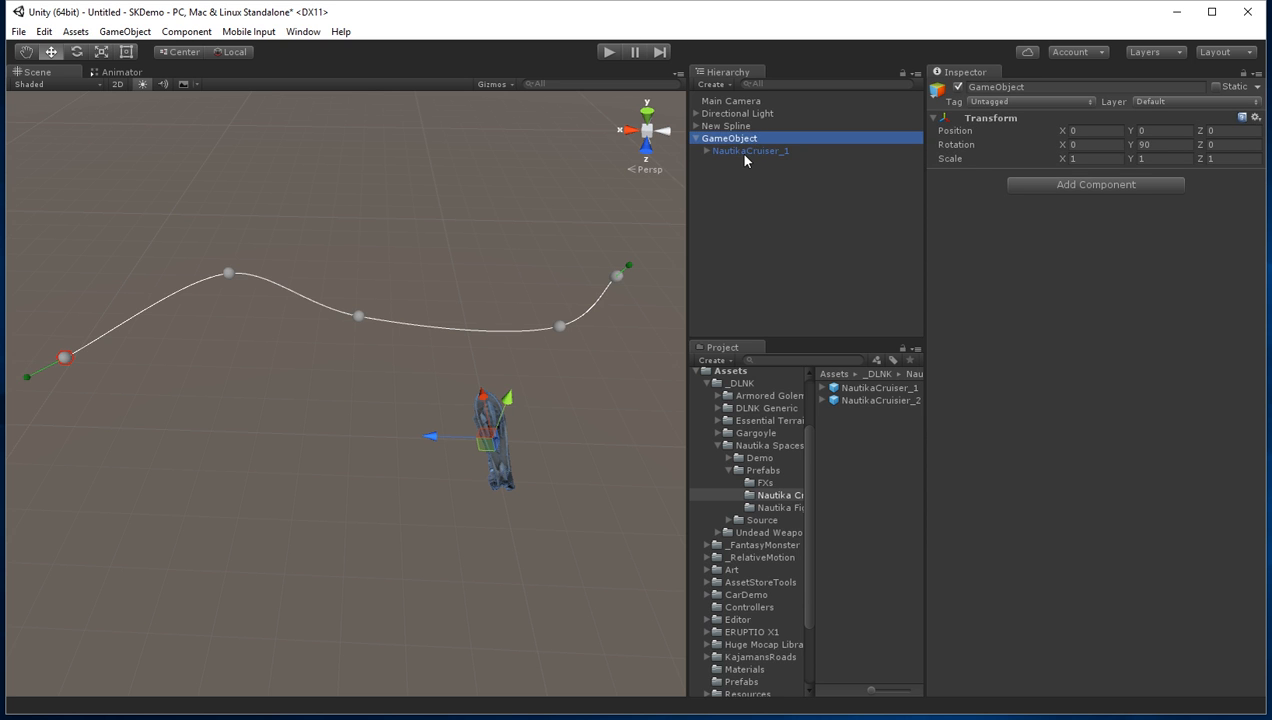
pyautogui.click(744, 154)
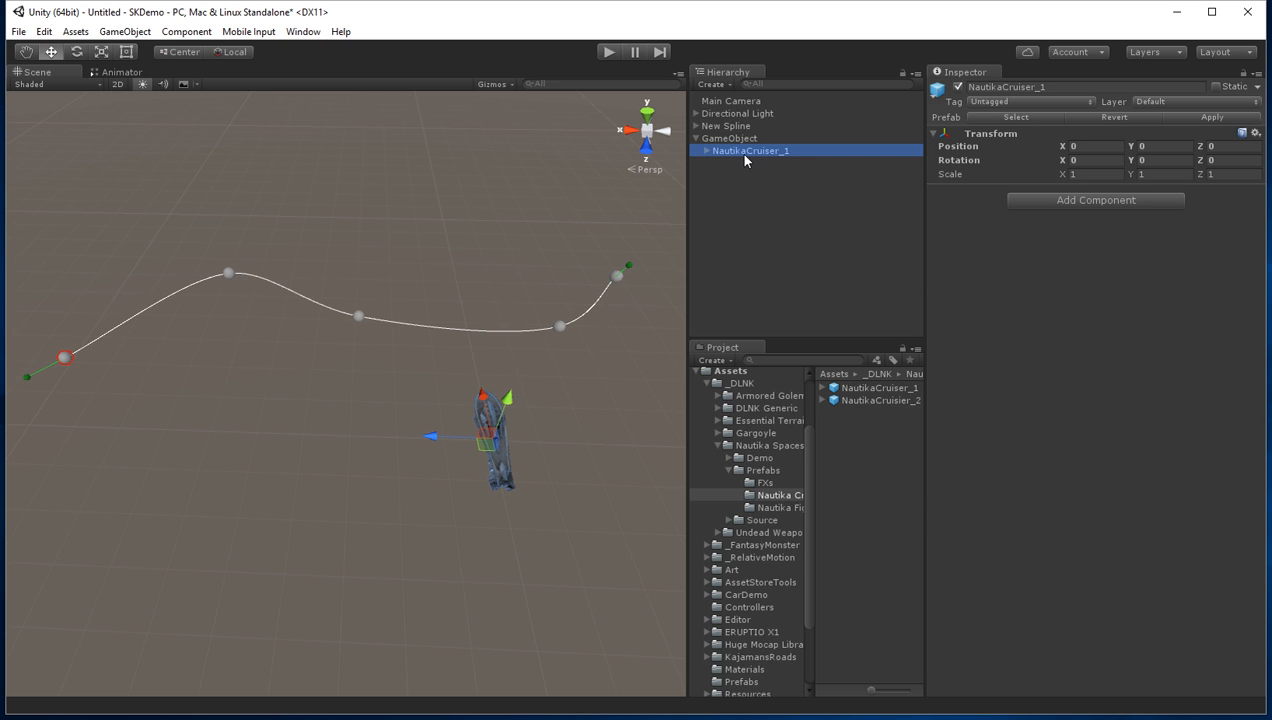
# Step: Delete the rotated parent GameObject with its nested cruiser and place NautikaCruiser_1 in the scene again from its prefab
pyautogui.click(730, 138)
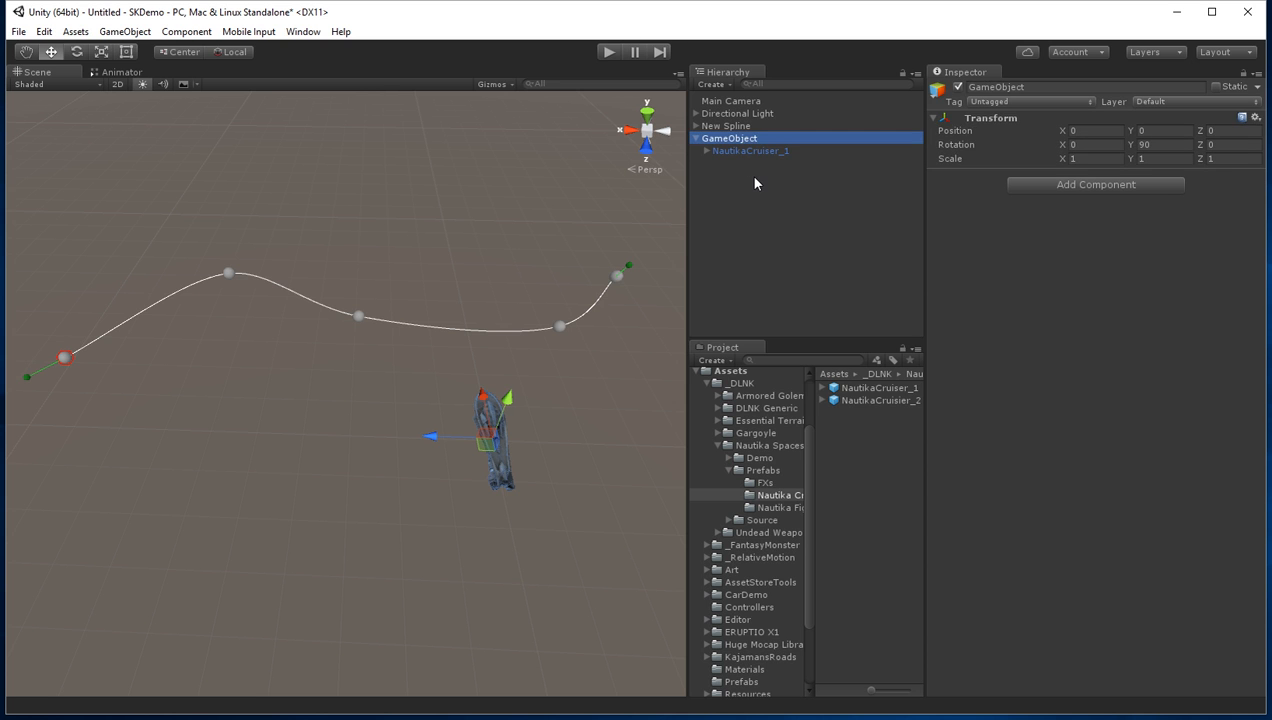
pyautogui.press('Delete')
pyautogui.moveTo(873, 396); pyautogui.dragTo(801, 235)
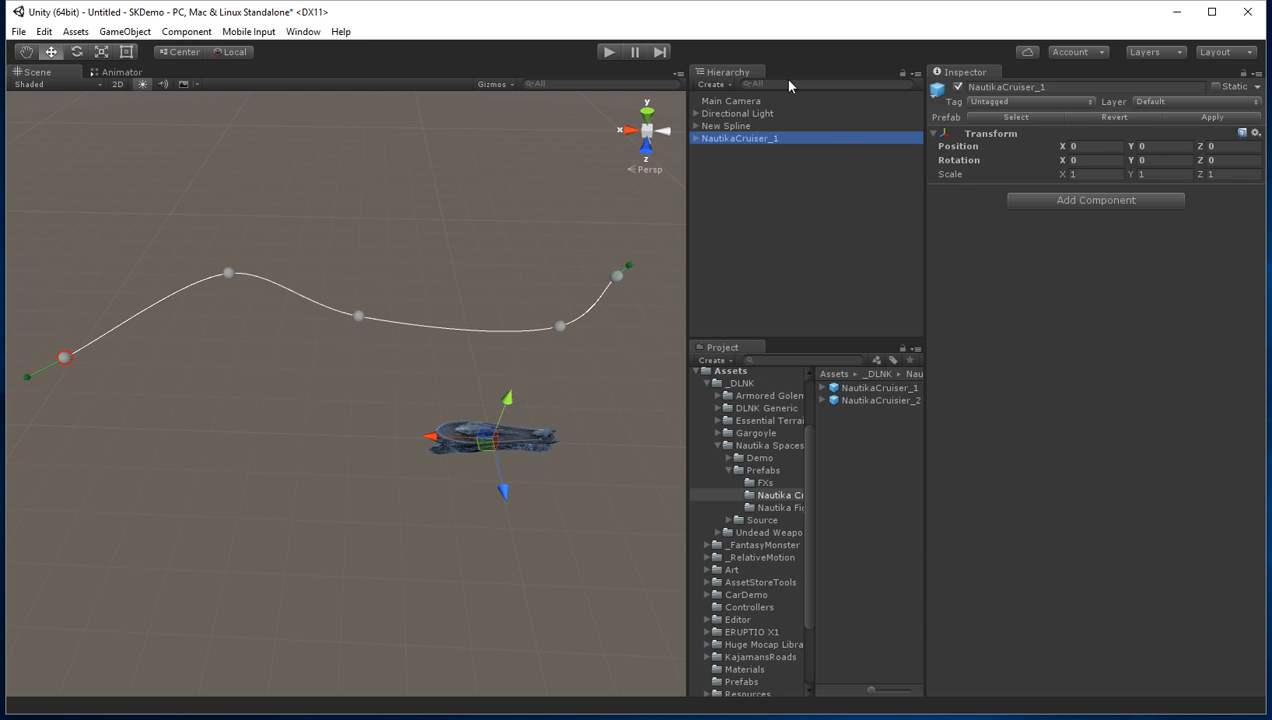
# Step: Create another empty GameObject and set its X, Y and Z position to 0 to match the cruiser's location
pyautogui.click(716, 84)
pyautogui.click(731, 104)
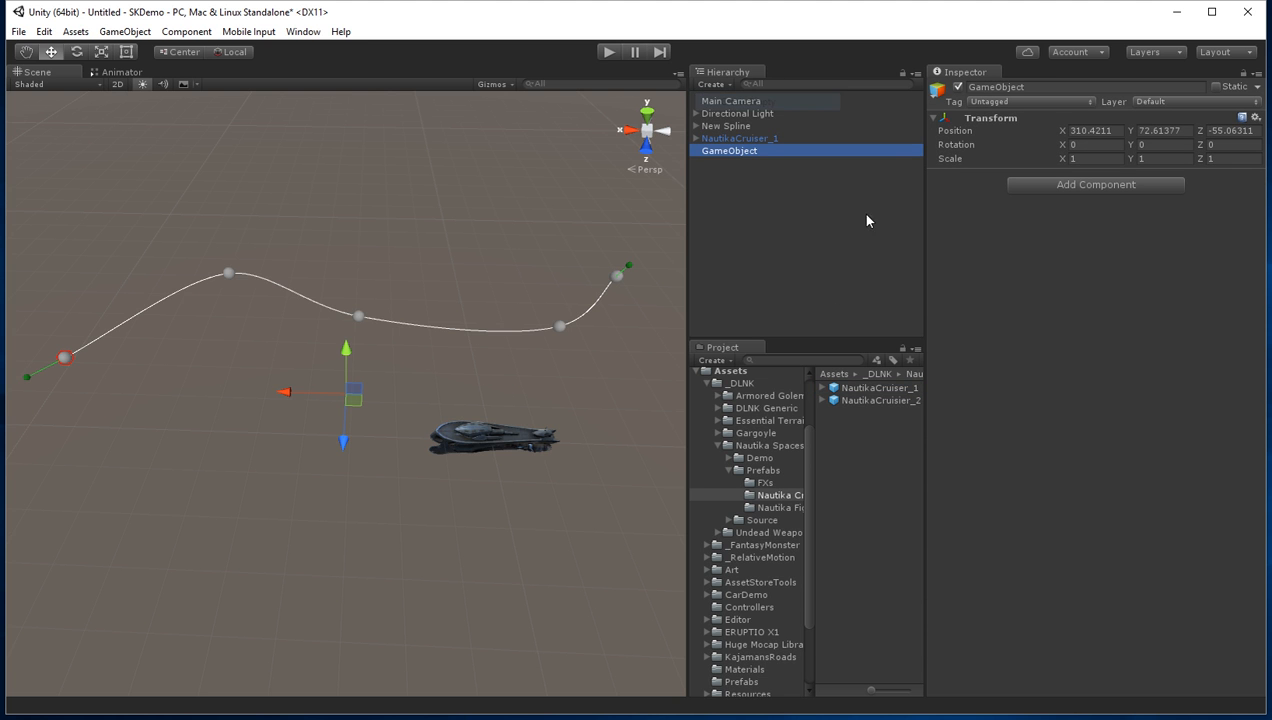
pyautogui.click(1097, 129)
pyautogui.write('0')
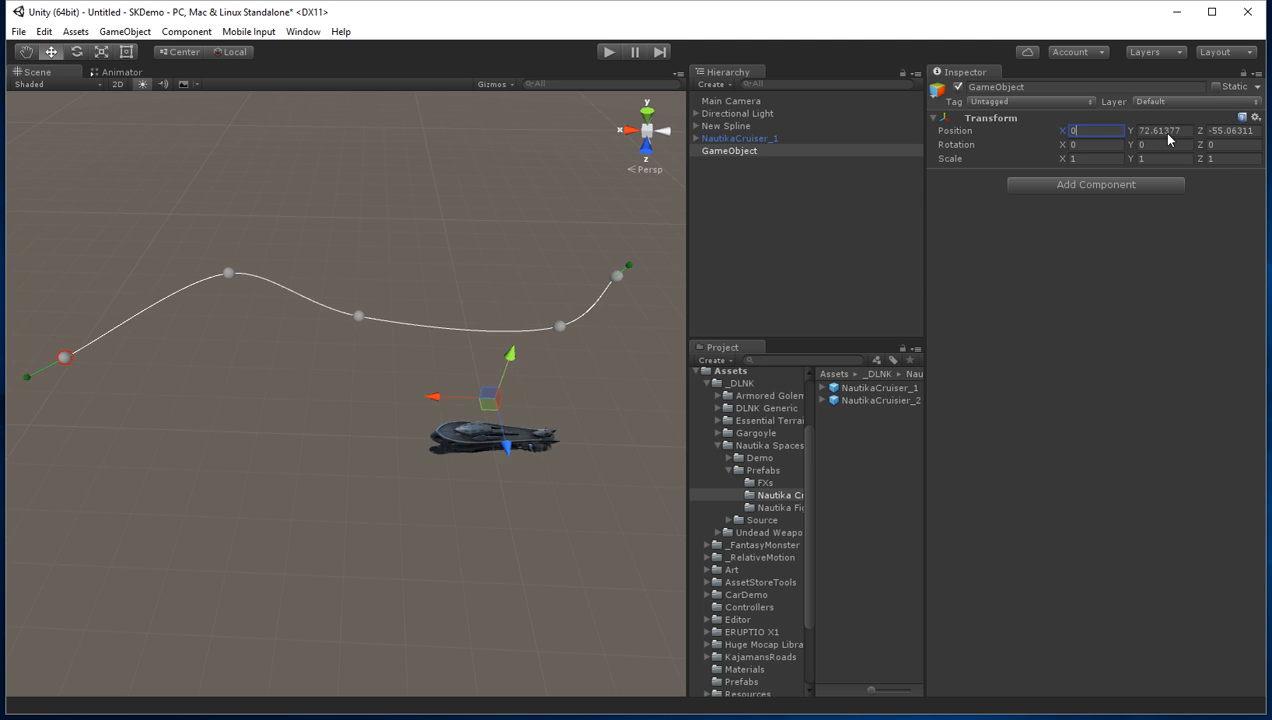
pyautogui.click(1160, 131)
pyautogui.write('0')
pyautogui.click(1213, 131)
pyautogui.write('0')
# Step: Set the empty GameObject's Y rotation to 90 and nest NautikaCruiser_1 under it
pyautogui.click(1157, 146)
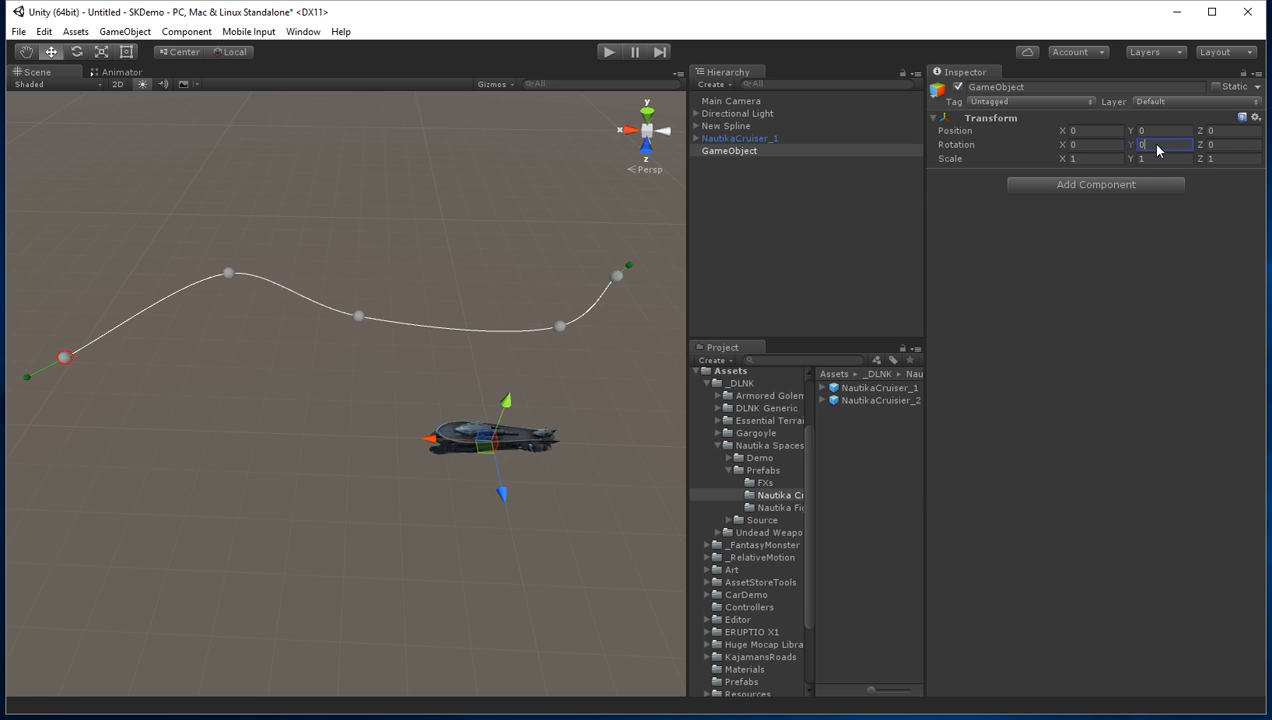
pyautogui.write('9')
pyautogui.press('Tab')
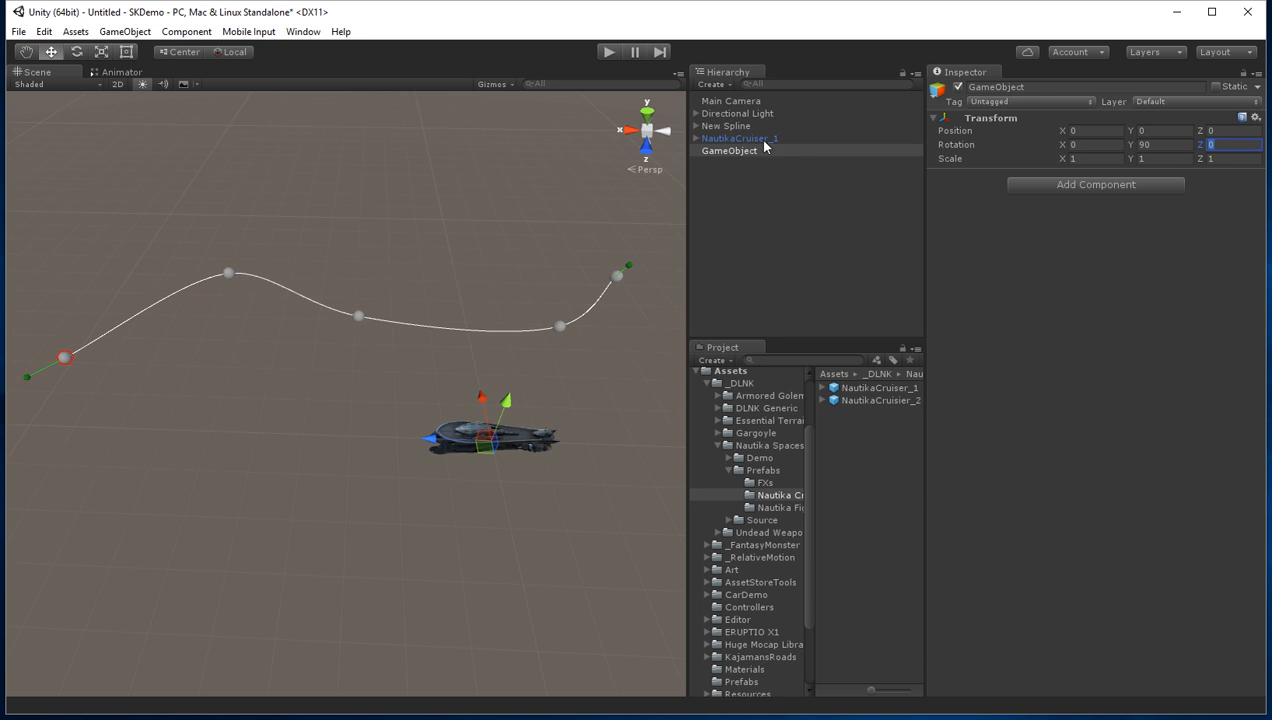
pyautogui.moveTo(756, 138); pyautogui.dragTo(745, 149)
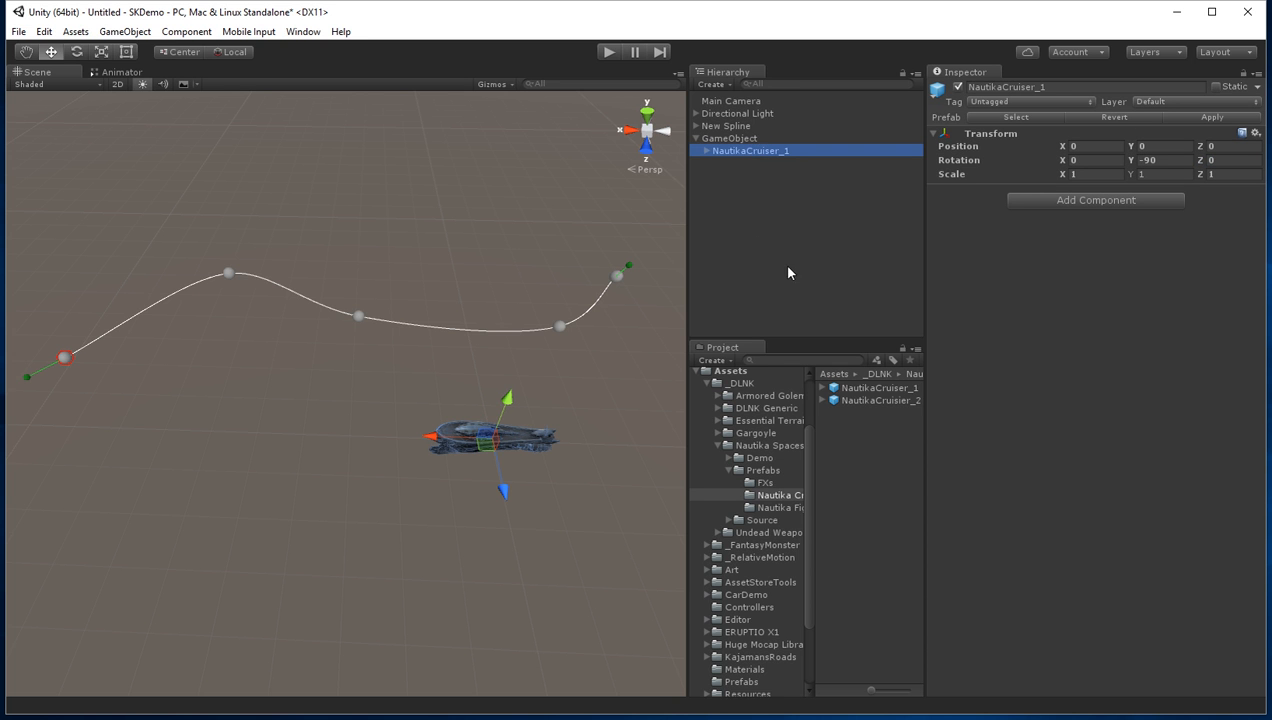
# Step: Compare the transforms of the parent GameObject and nested cruiser, and add an SK Spline Animator component to the parent
pyautogui.click(730, 138)
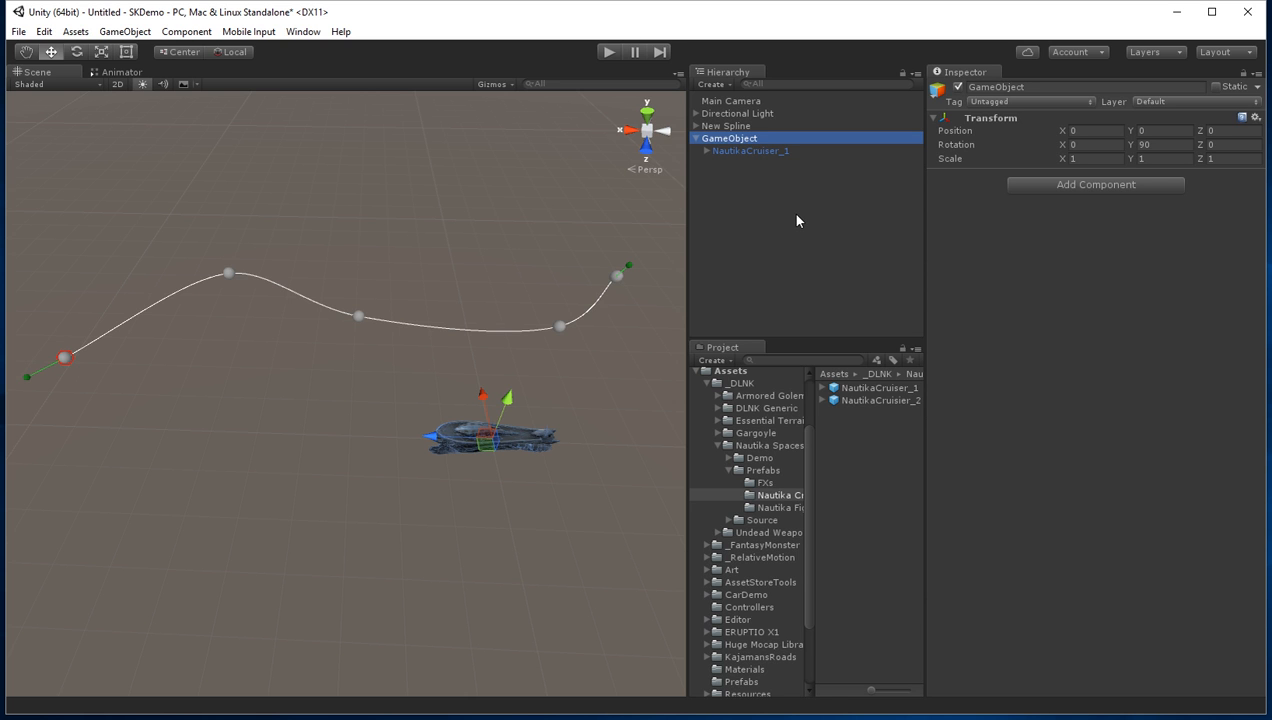
pyautogui.click(741, 150)
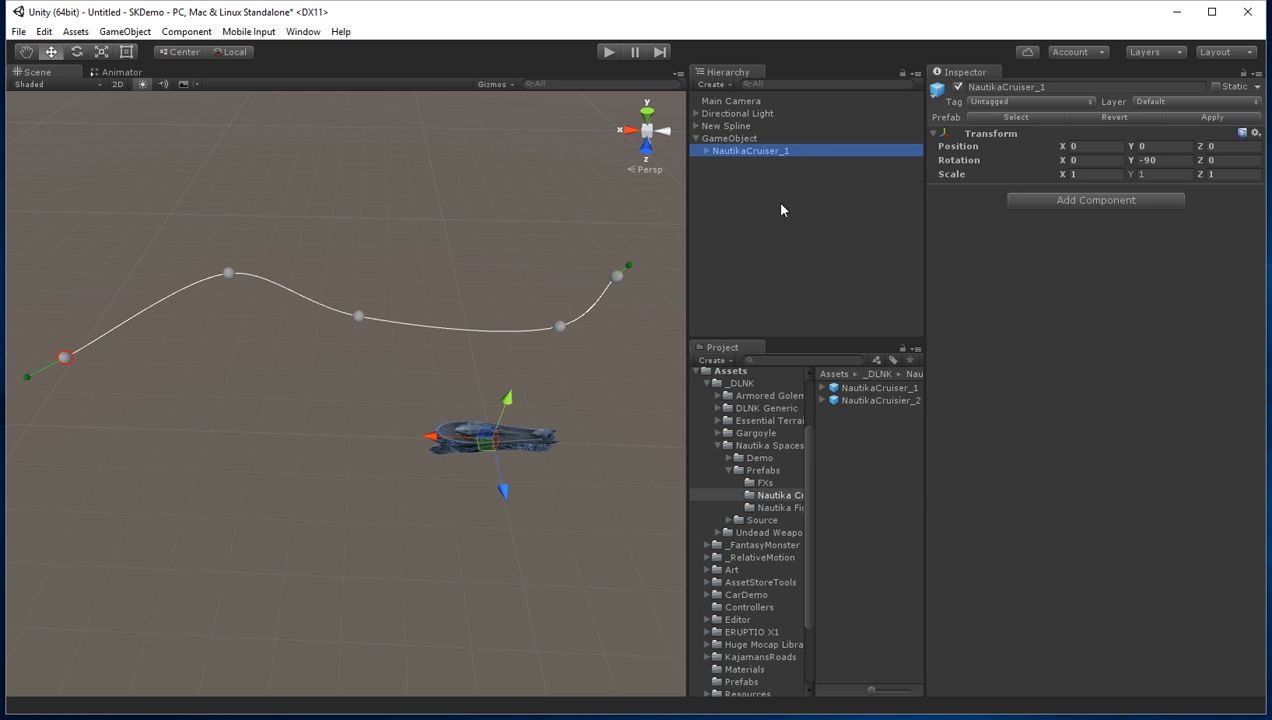
pyautogui.click(745, 139)
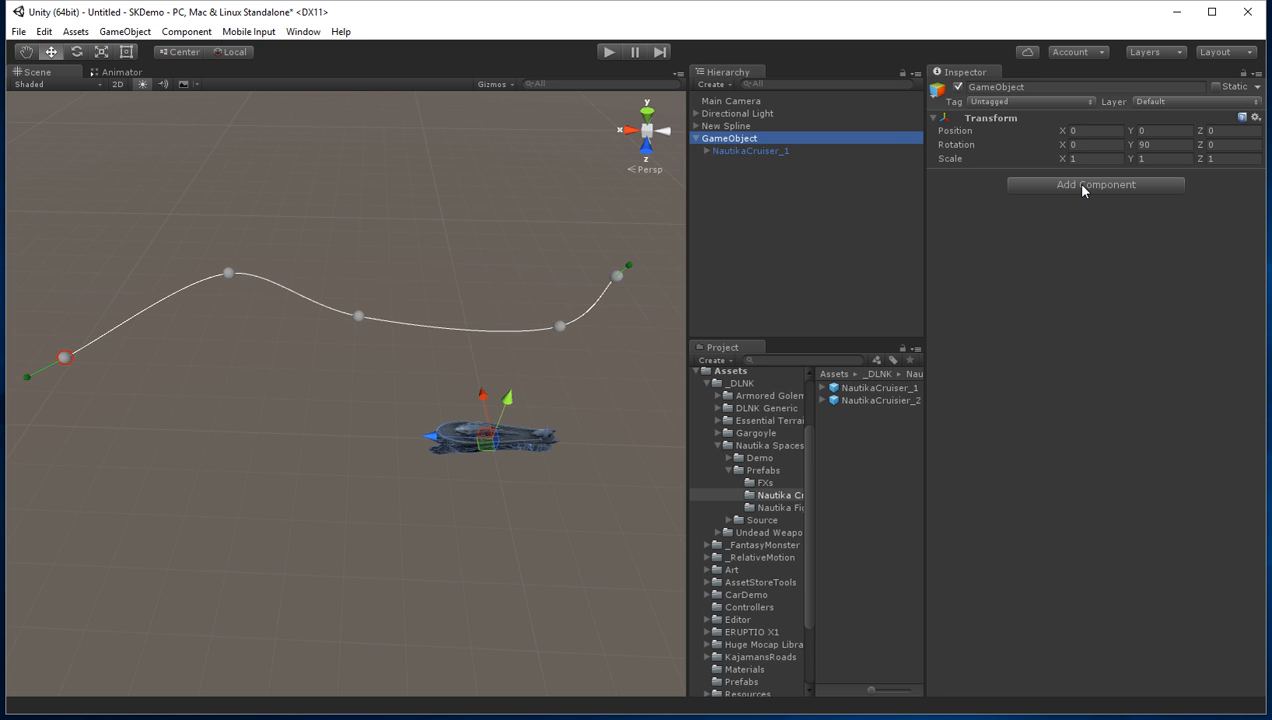
pyautogui.click(1121, 185)
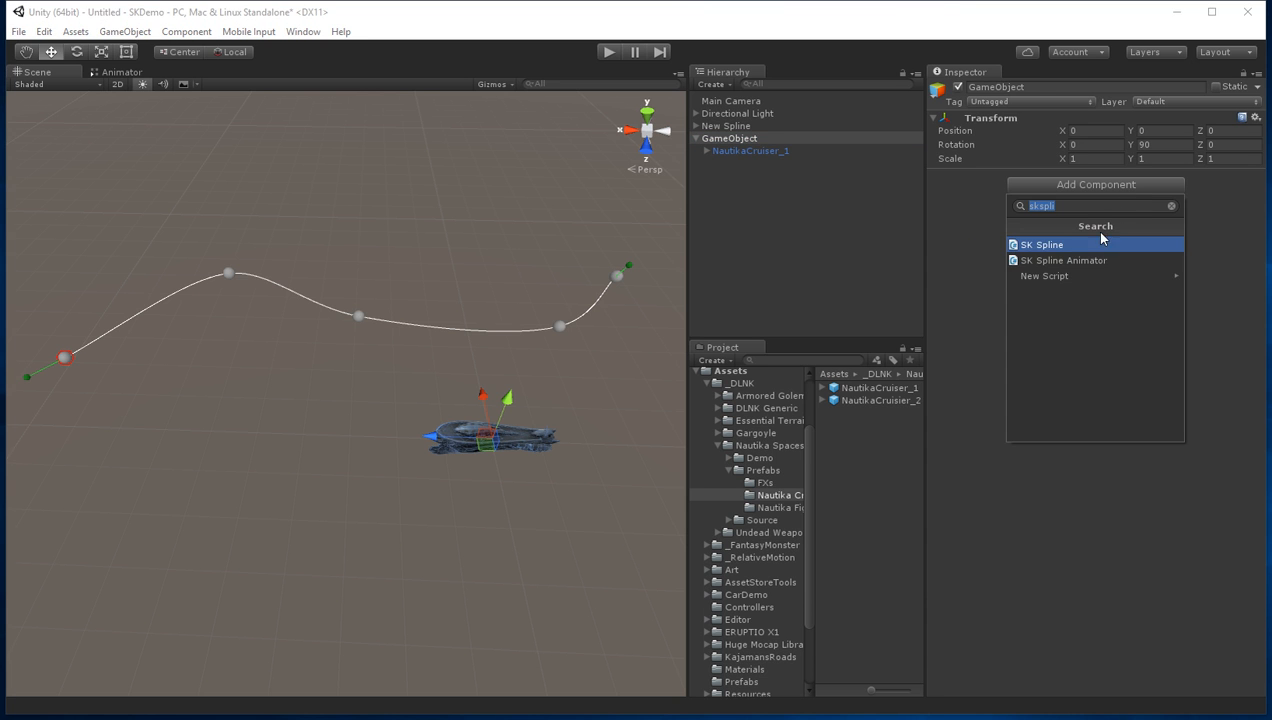
pyautogui.click(1075, 260)
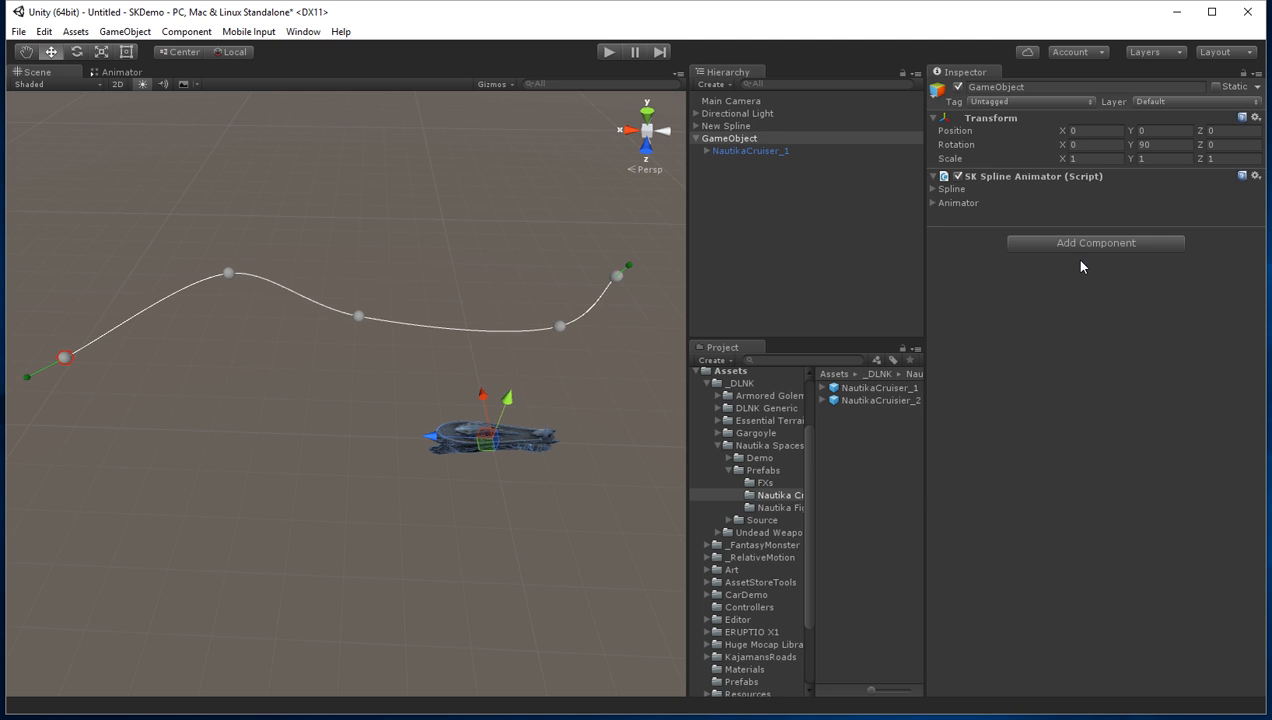
# Step: Assign New Spline as the animator's Spline Game Object and set the T value to 0.058 to advance the cruiser along it
pyautogui.click(933, 189)
pyautogui.moveTo(737, 129); pyautogui.dragTo(1100, 212)
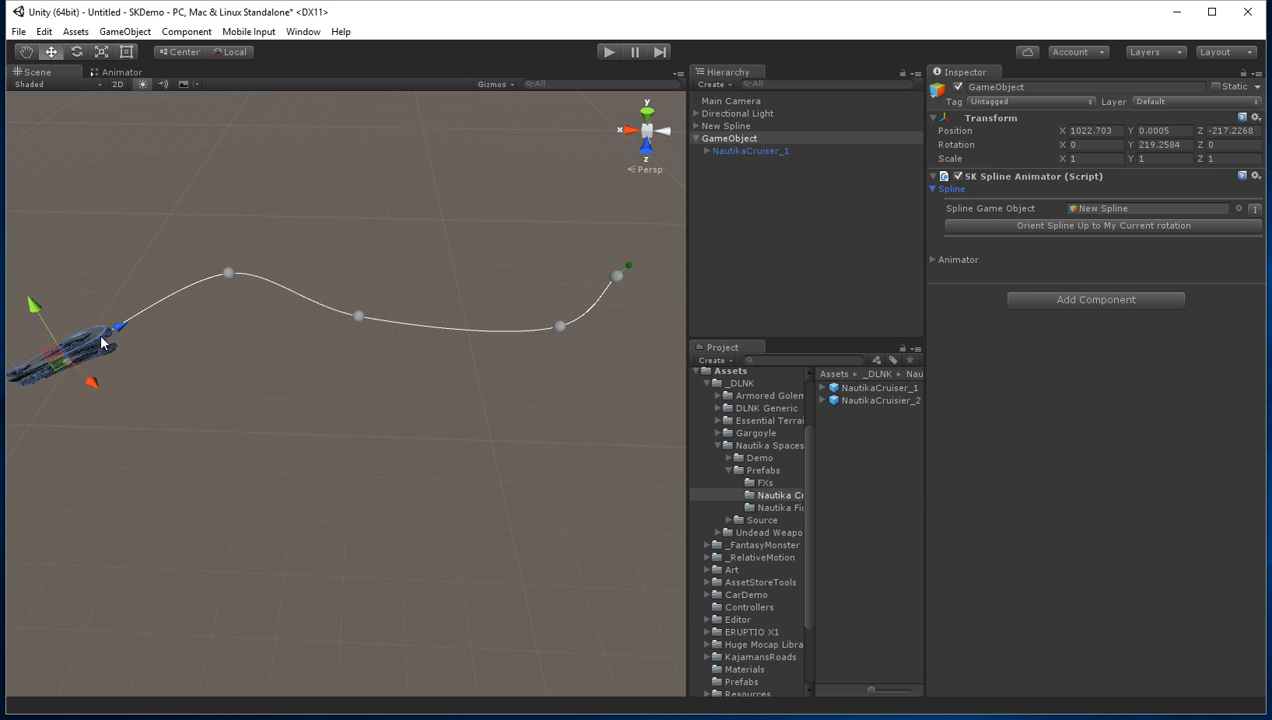
pyautogui.click(931, 261)
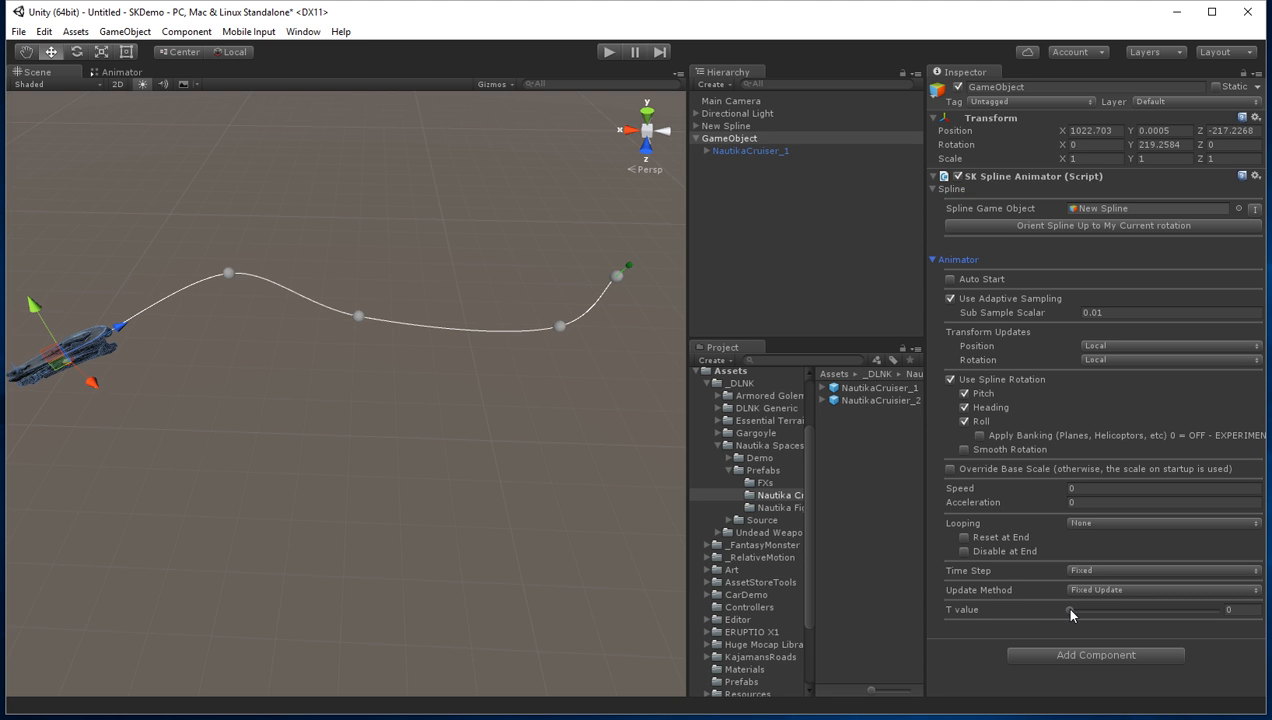
pyautogui.moveTo(1070, 612)
pyautogui.mouseDown()
pyautogui.moveTo(1149, 618)
pyautogui.moveTo(1079, 622)
pyautogui.mouseUp()
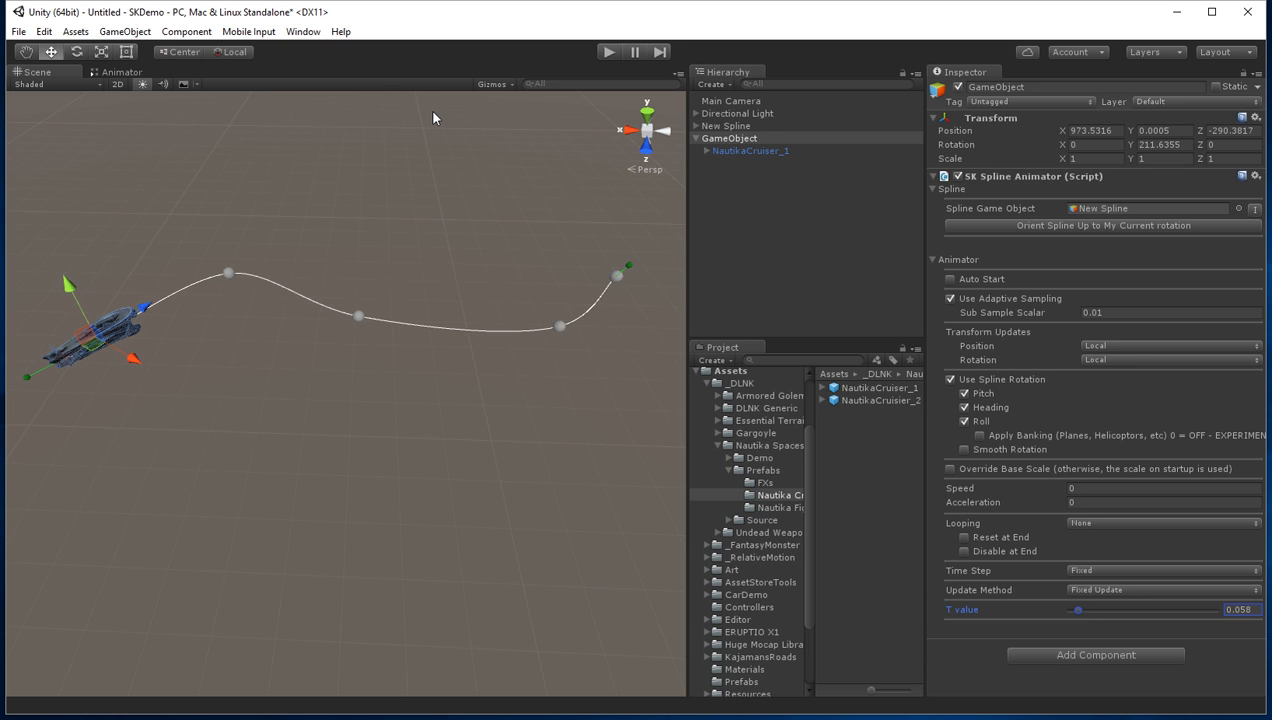